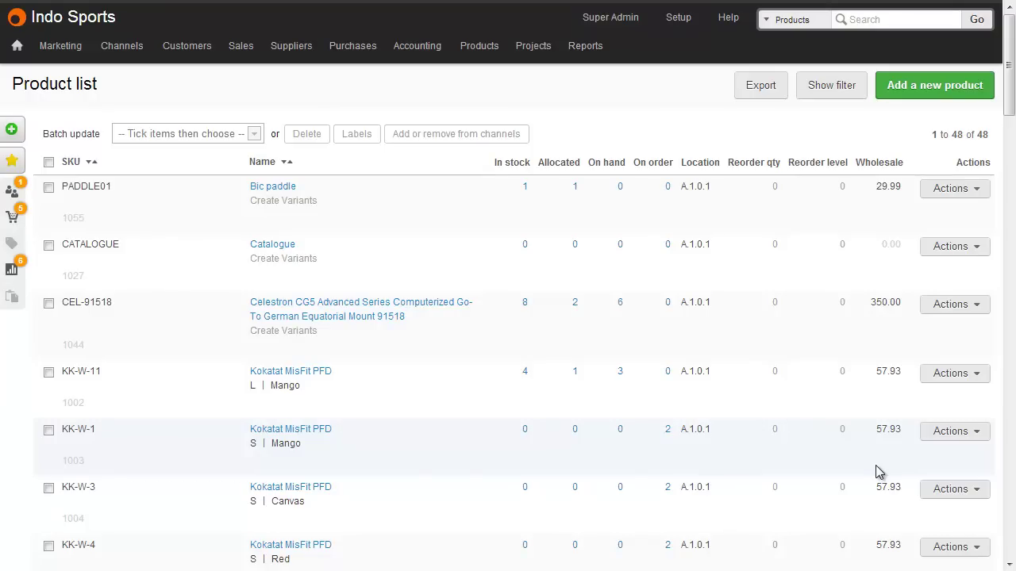
Export all 98 product rows as an Excel 95-2000 (.xls) file.
left_click(841, 97)
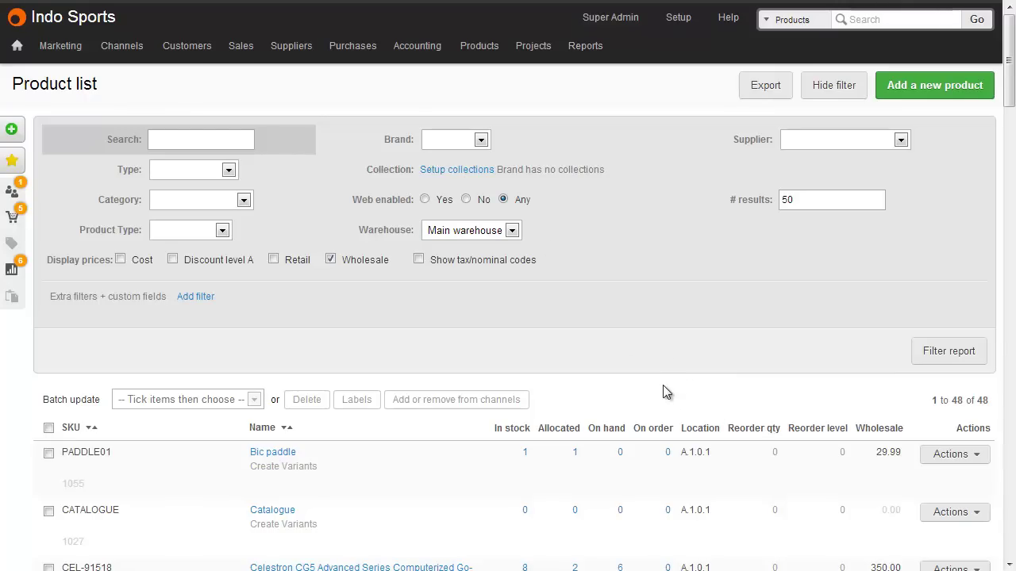
left_click(772, 88)
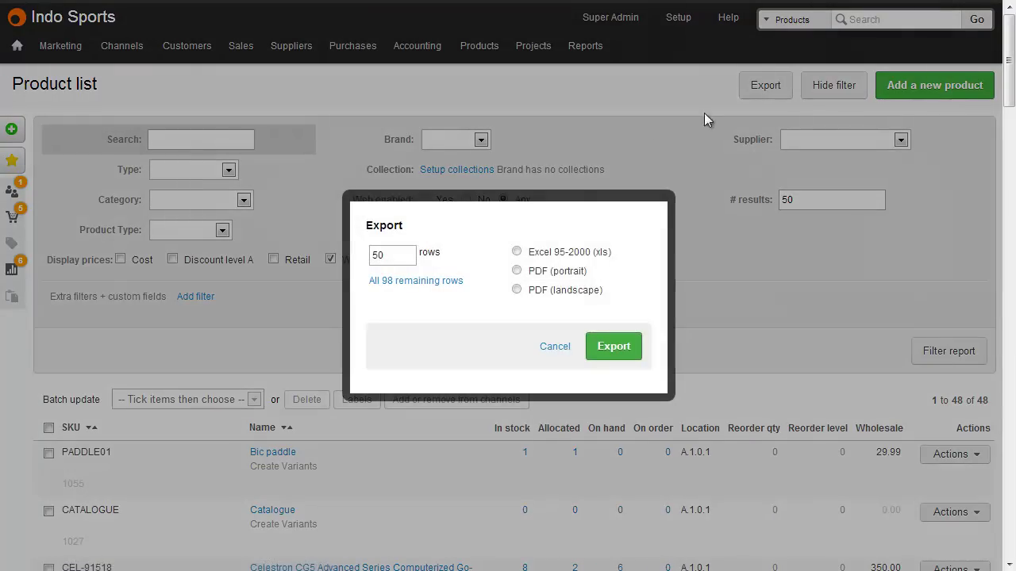
left_click(433, 284)
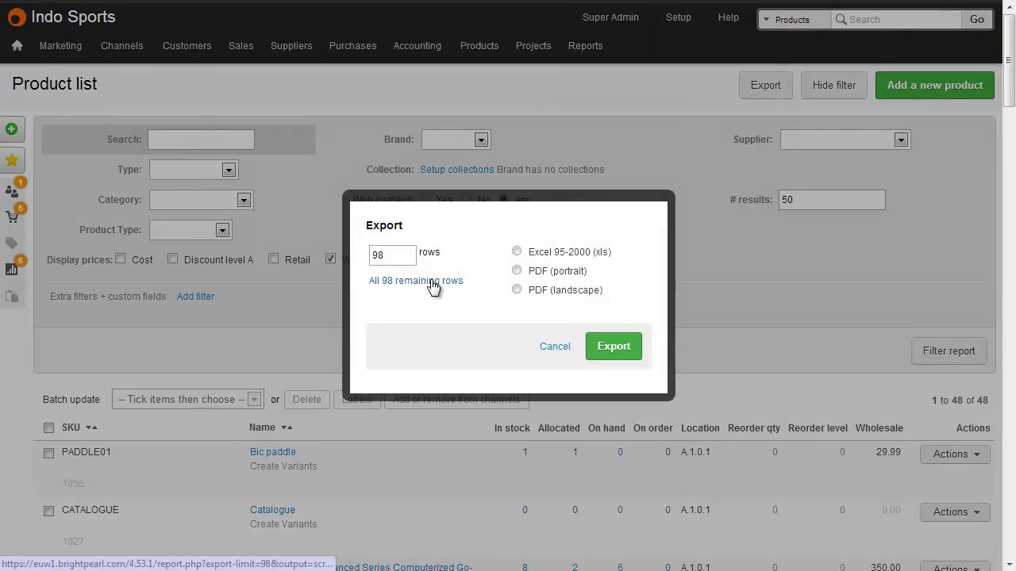
left_click(552, 253)
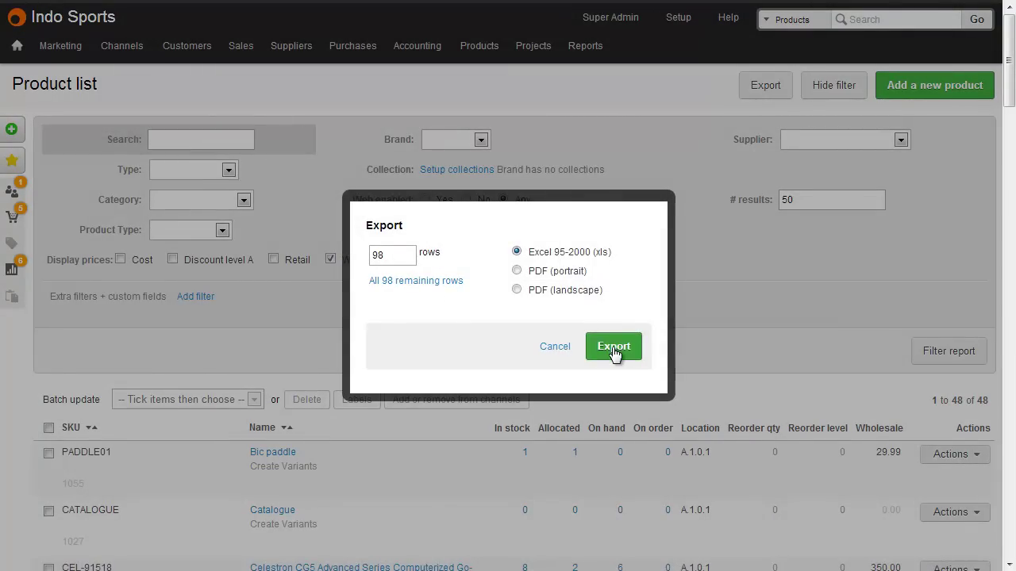
left_click(613, 348)
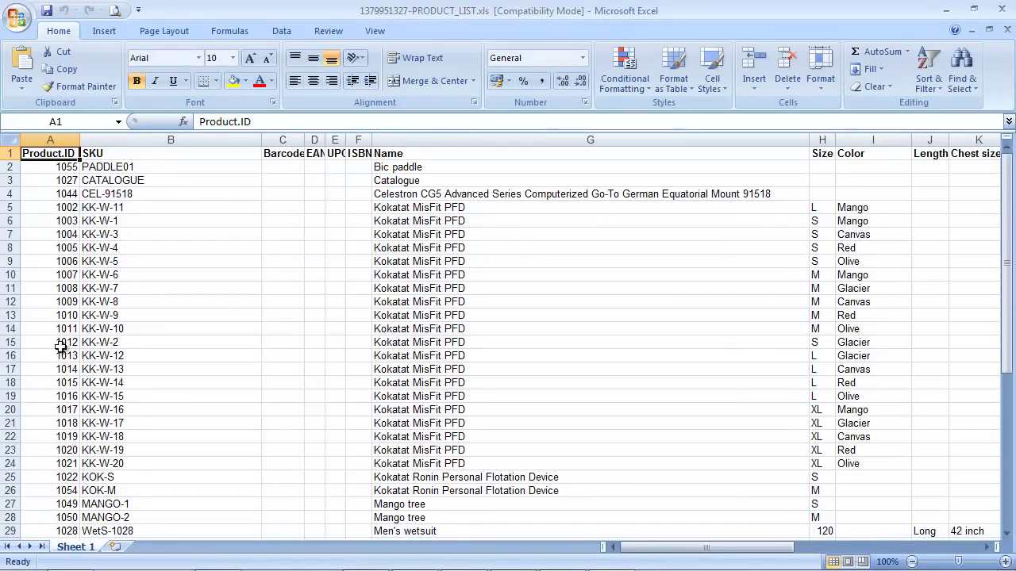
Narrow the SKU column and delete the Barcode, EAN, UPC and ISBN columns.
left_click(60, 251)
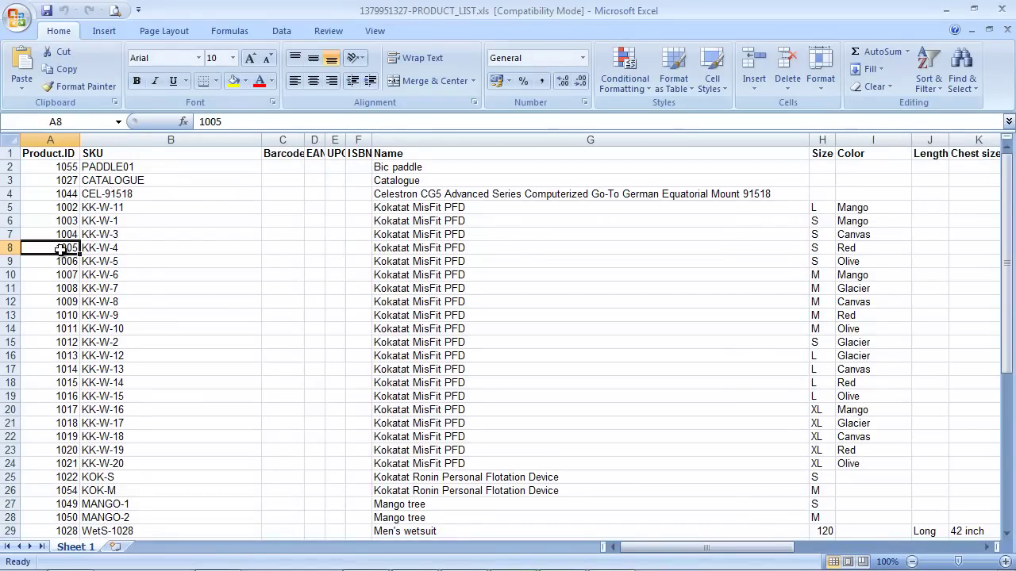
left_click(51, 139)
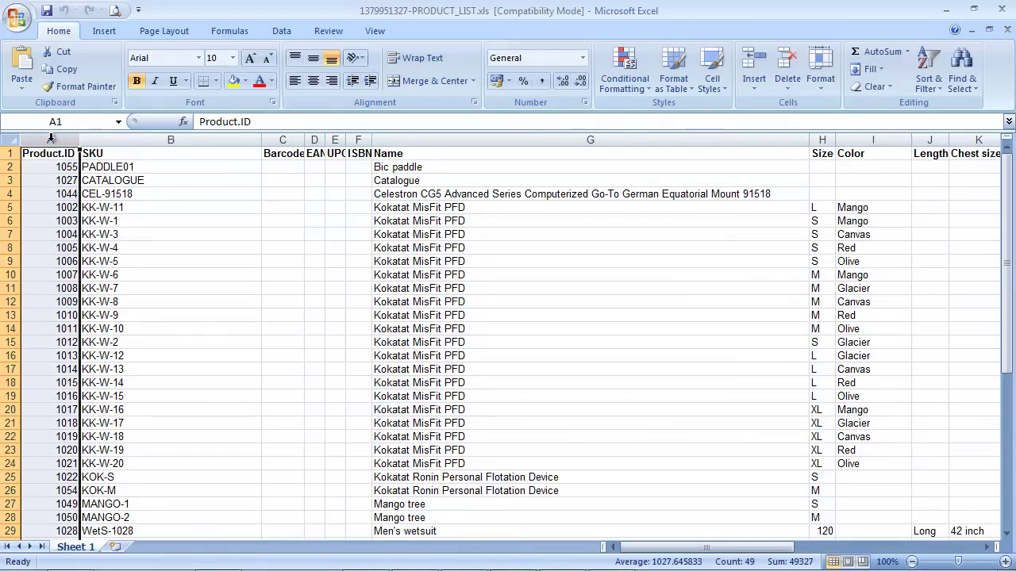
left_click(106, 139)
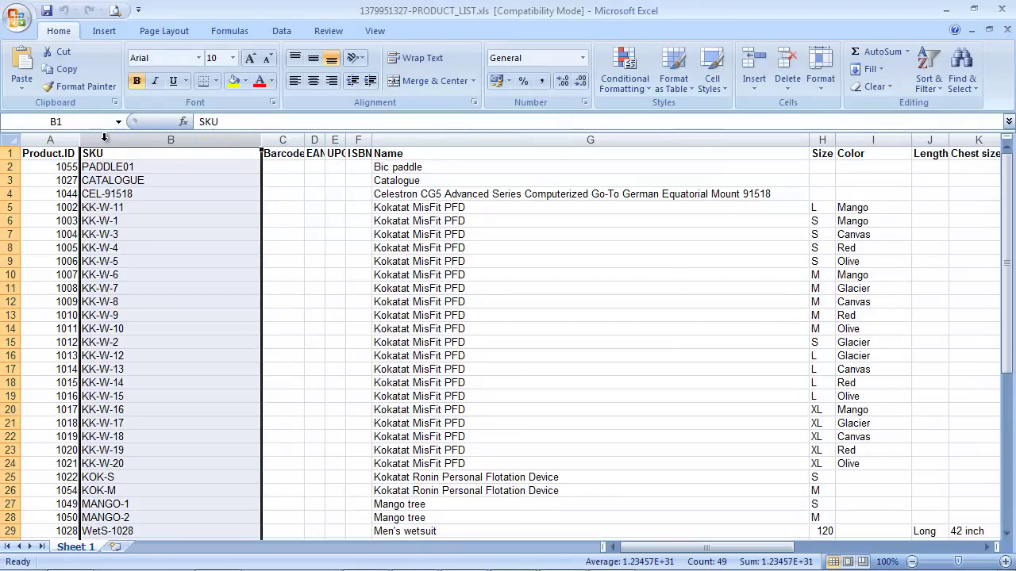
mouse_move(262, 139)
left_mouse_down()
mouse_move(159, 140)
mouse_move(255, 140)
left_mouse_up()
right_click(254, 140)
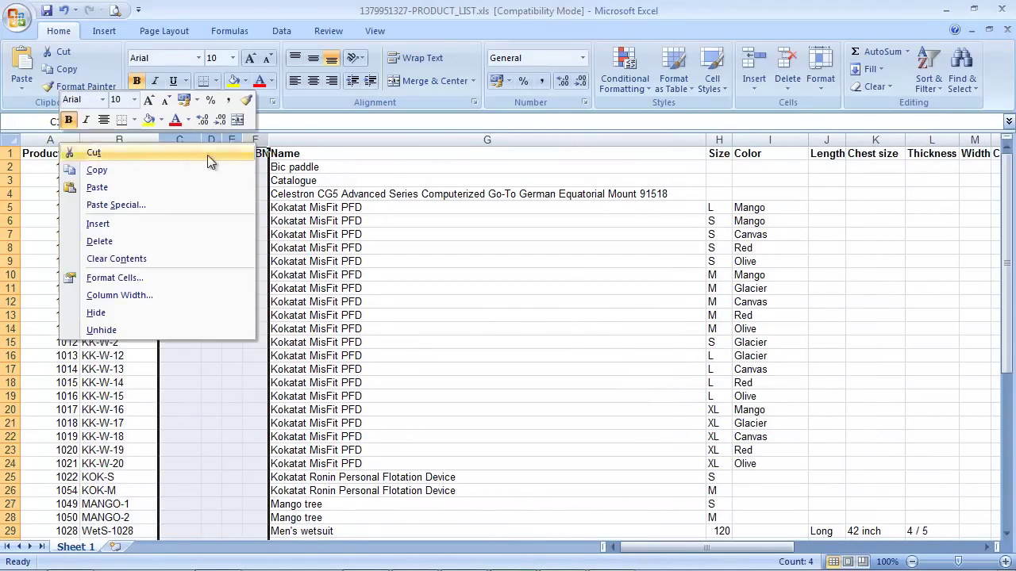
left_click(163, 245)
Narrow the Name column and delete the Length through Product type columns.
left_click(479, 166)
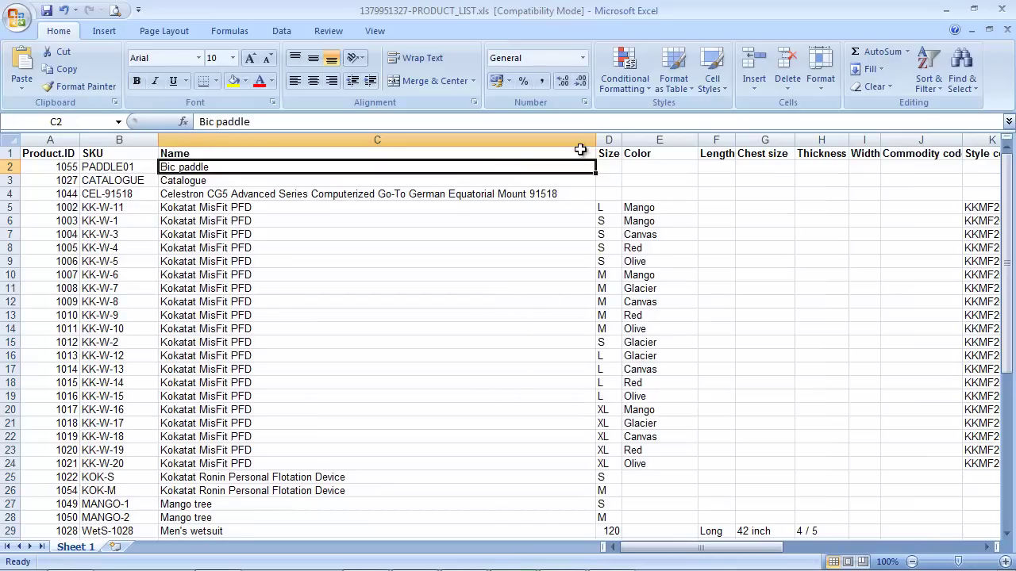
left_click_drag(594, 140, 299, 141)
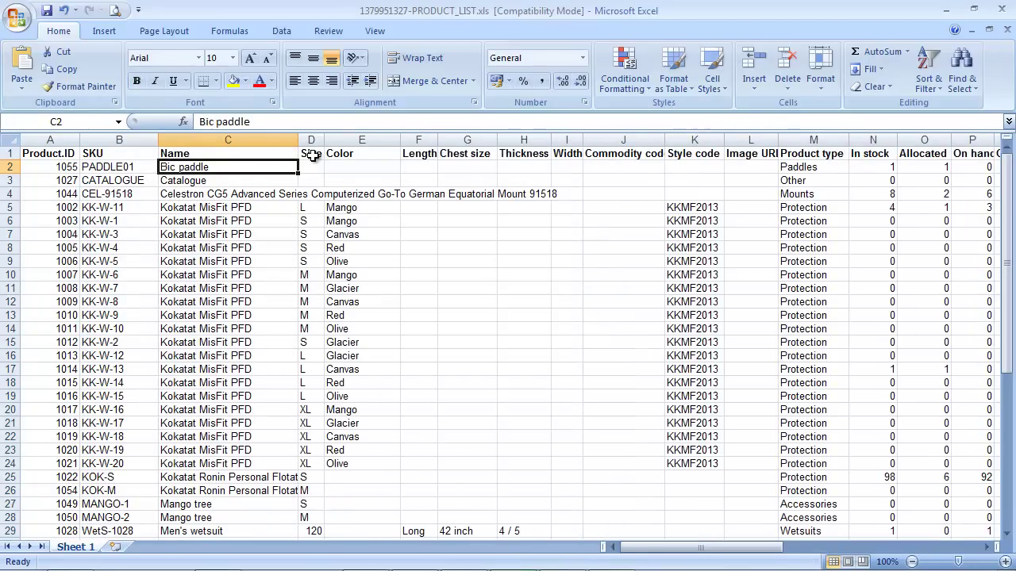
left_click_drag(418, 139, 780, 144)
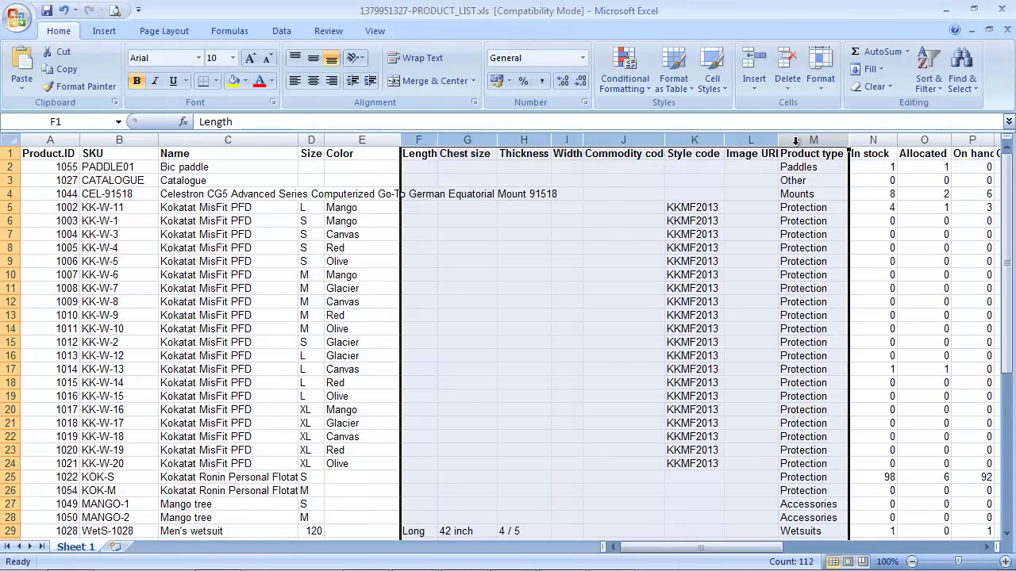
right_click(780, 143)
left_click(750, 245)
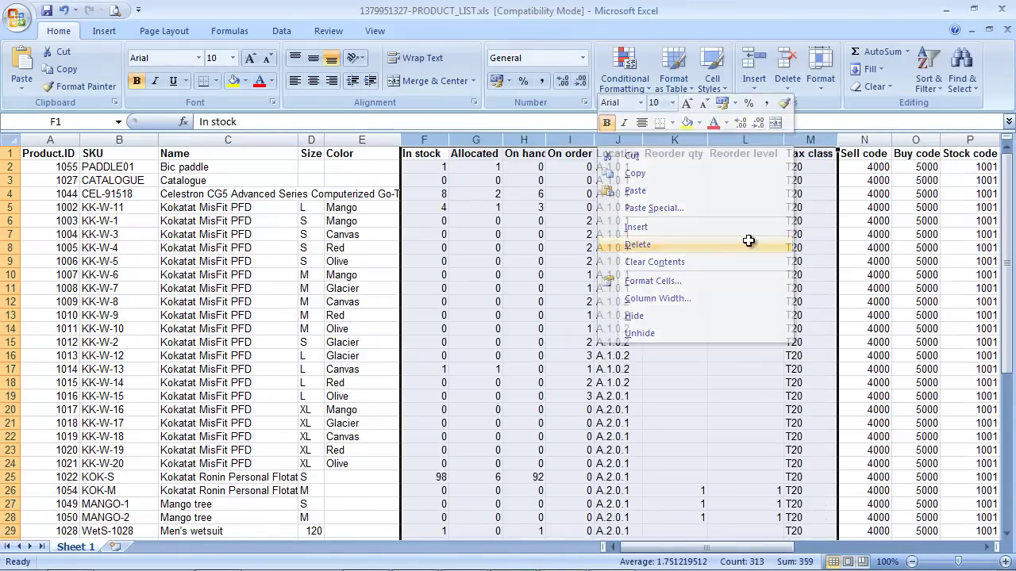
Delete the On order column and every column after Location.
left_click(416, 167)
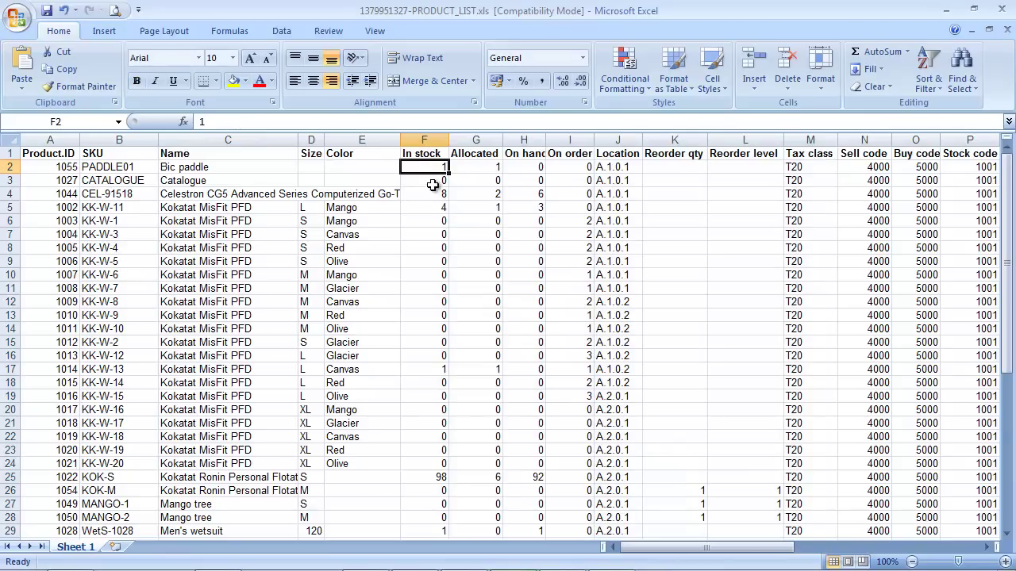
left_click(483, 166)
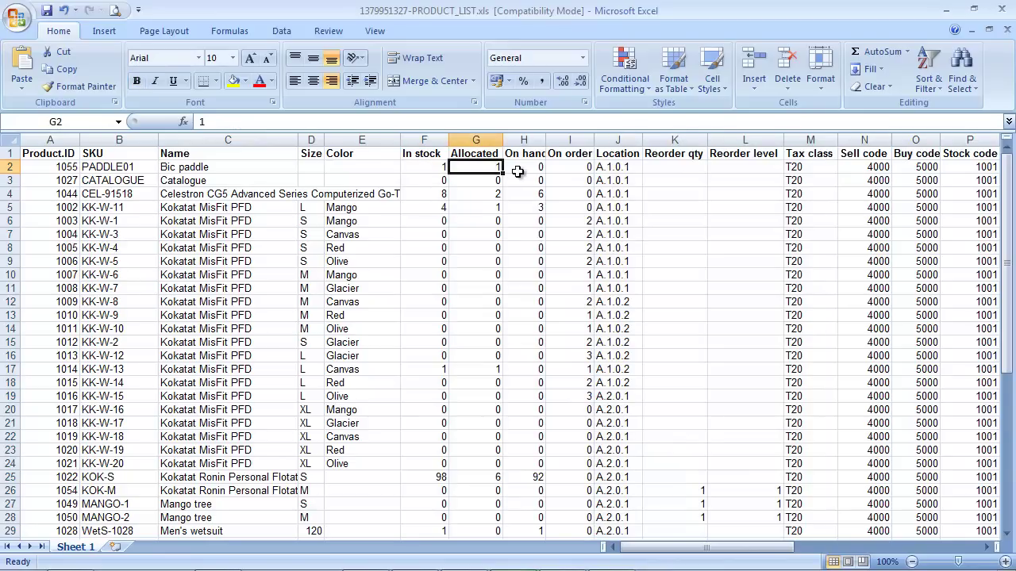
left_click(527, 166)
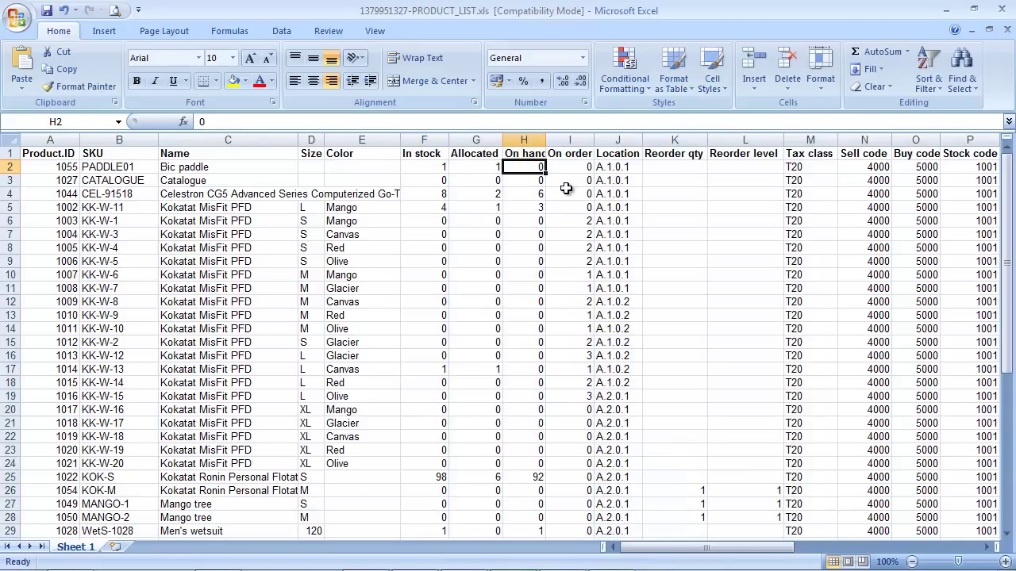
right_click(570, 140)
left_click(507, 239)
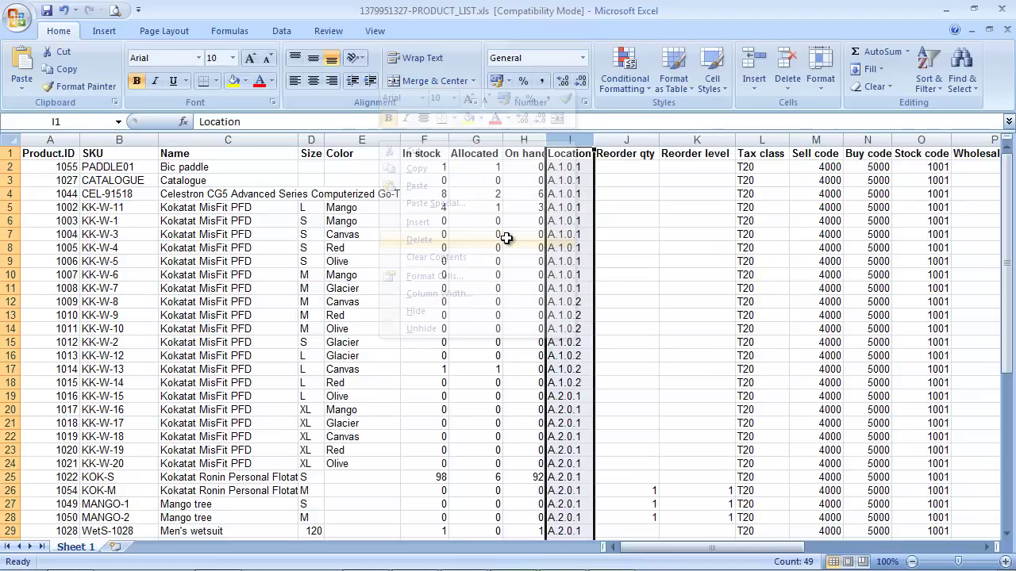
left_click(644, 138)
left_click_drag(643, 139, 841, 137)
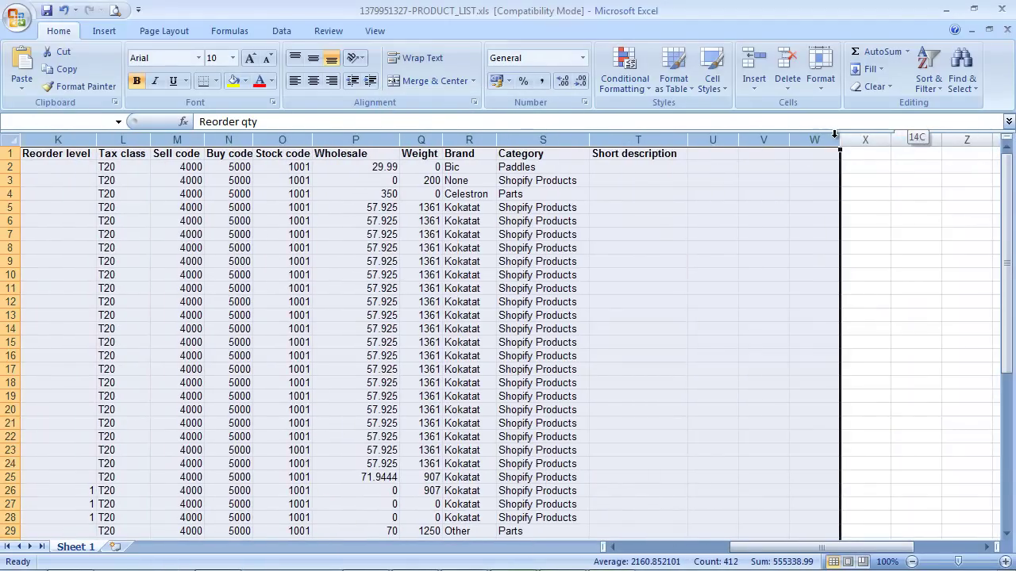
right_click(841, 141)
left_click(763, 242)
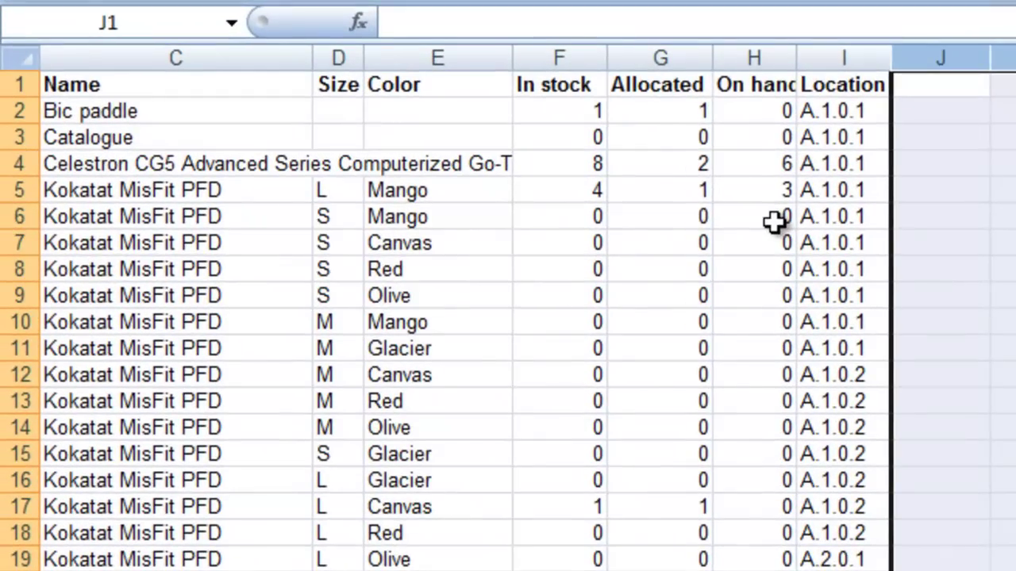
Insert an empty column before Allocated headed 'Shelf'.
left_click(572, 112)
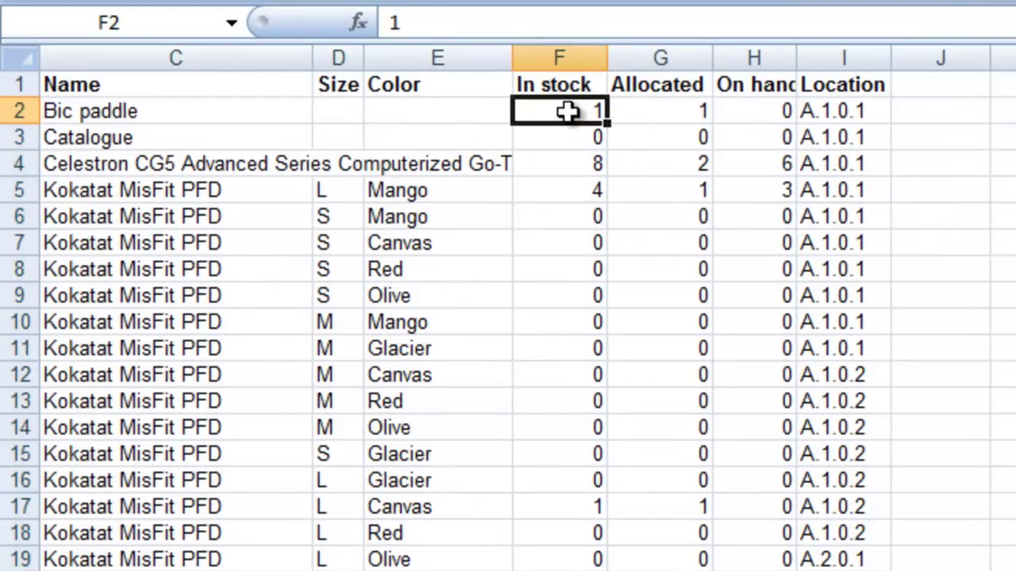
left_click(646, 108)
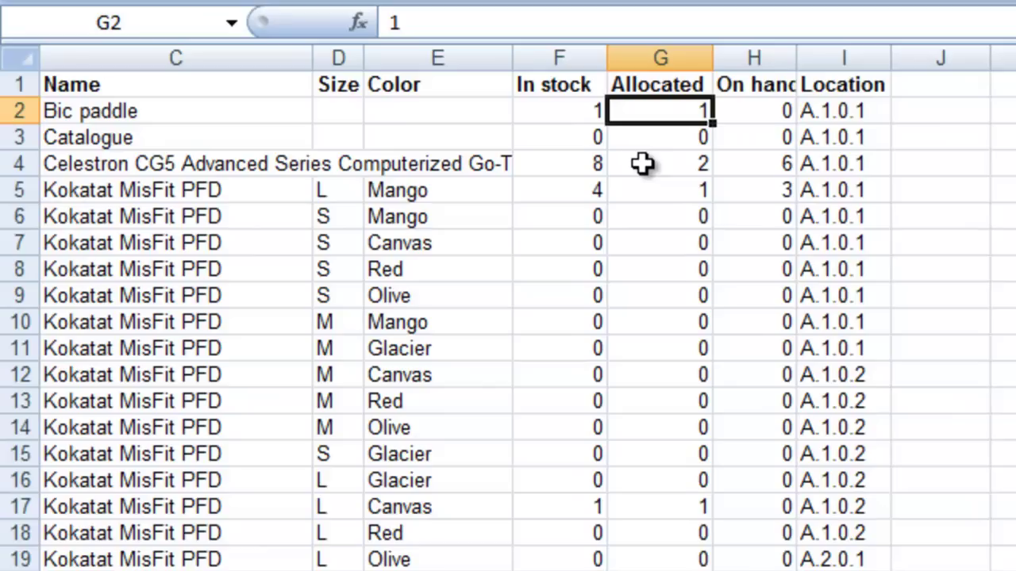
left_click(587, 58)
right_click(651, 56)
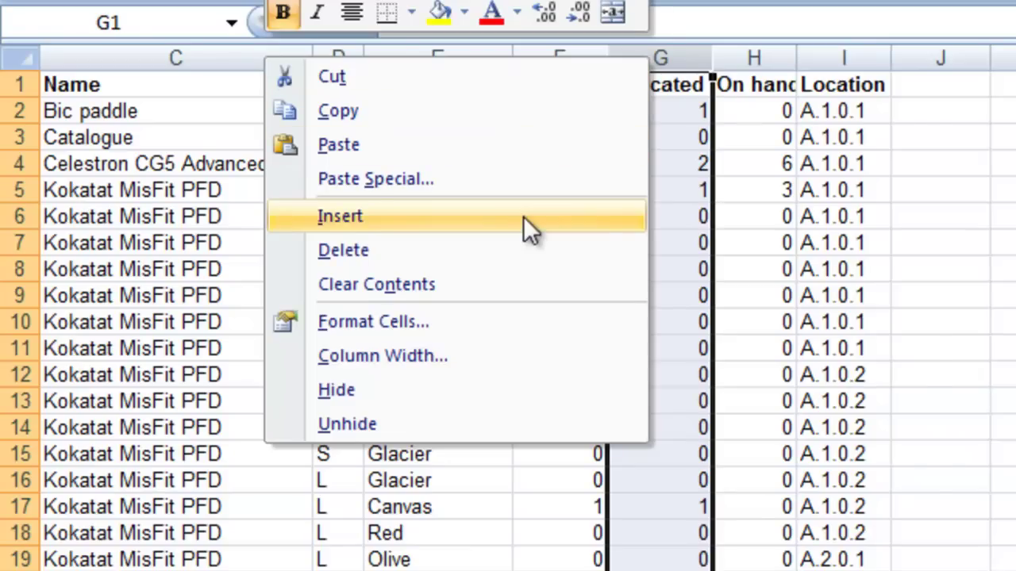
left_click(523, 216)
left_click(642, 83)
type("Shelf")
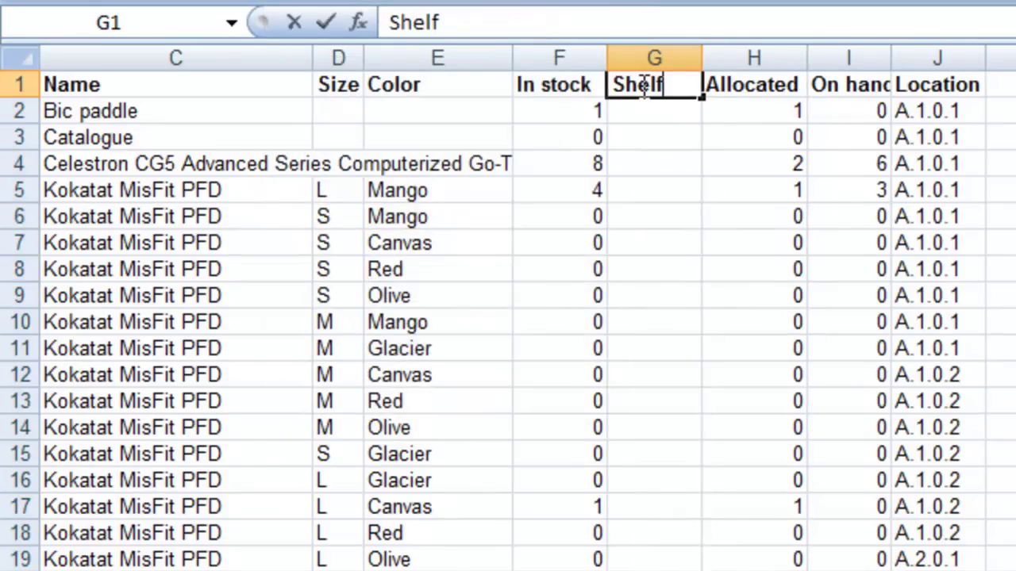
key("Return")
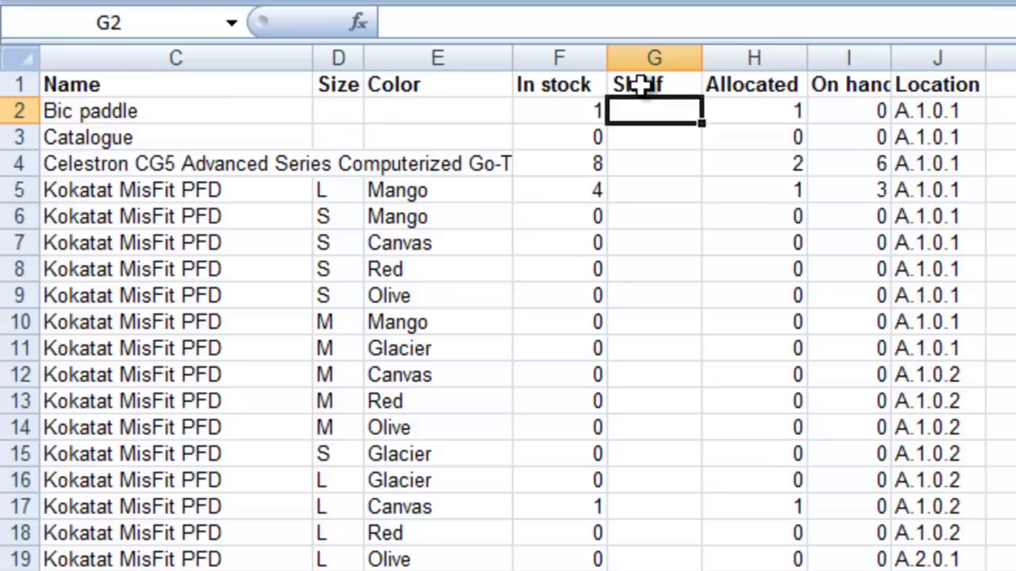
Colour the Allocated and On hand columns light grey.
left_click_drag(766, 57, 849, 57)
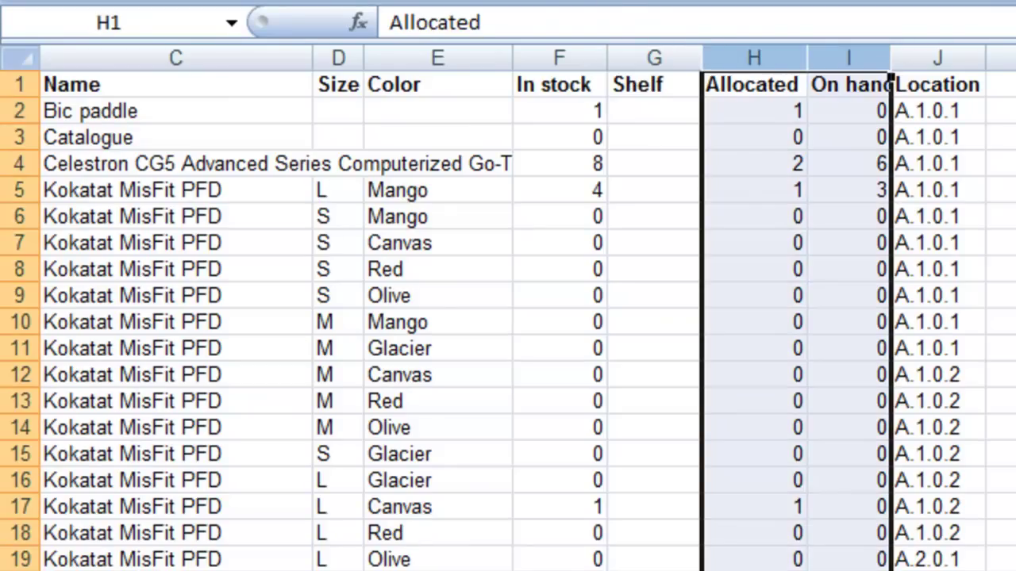
left_click(298, 2)
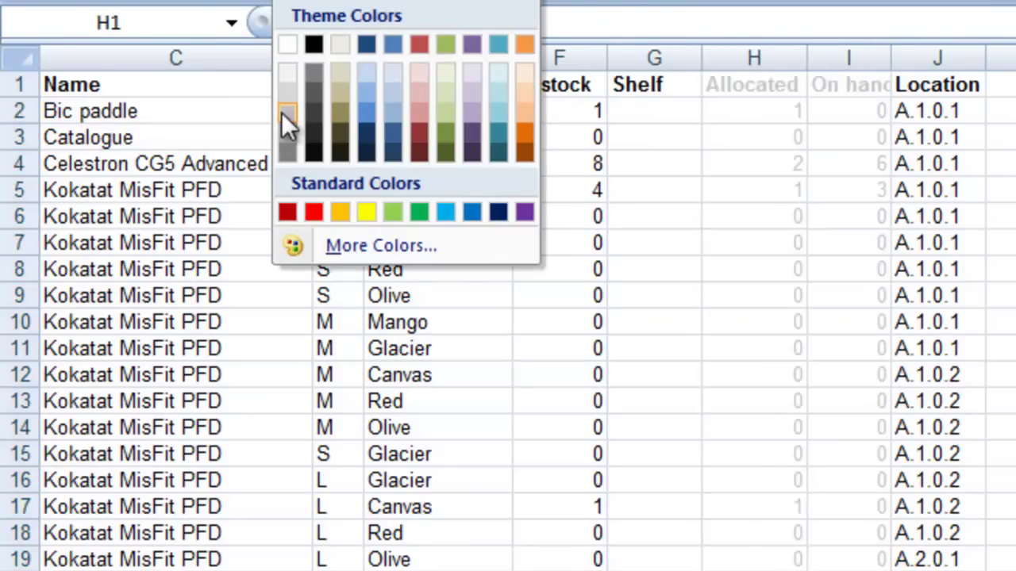
left_click(284, 112)
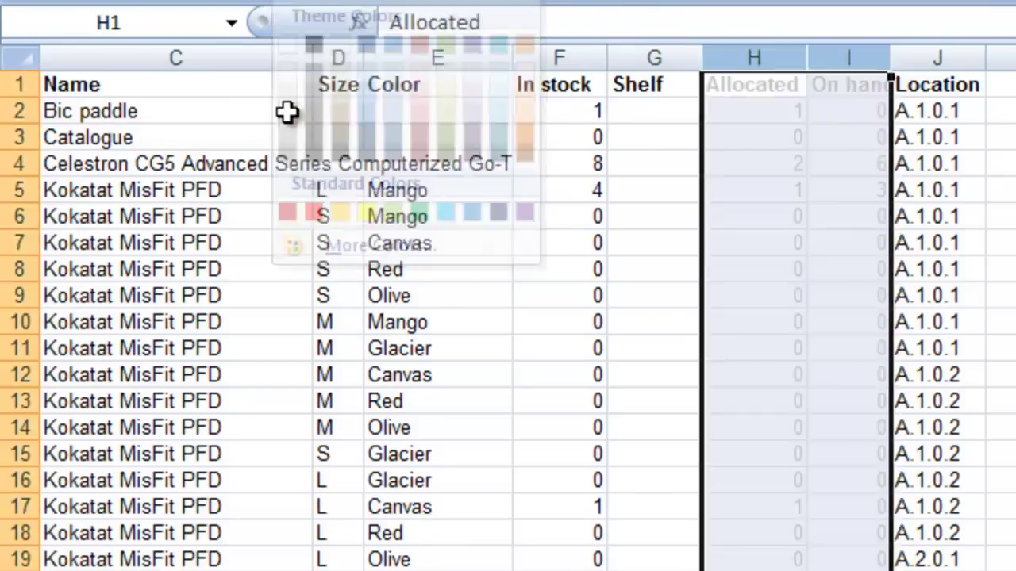
Review the Shelf counts and Difference formula, picking out products 1044 (1) and 1014 (-1).
left_click(647, 110)
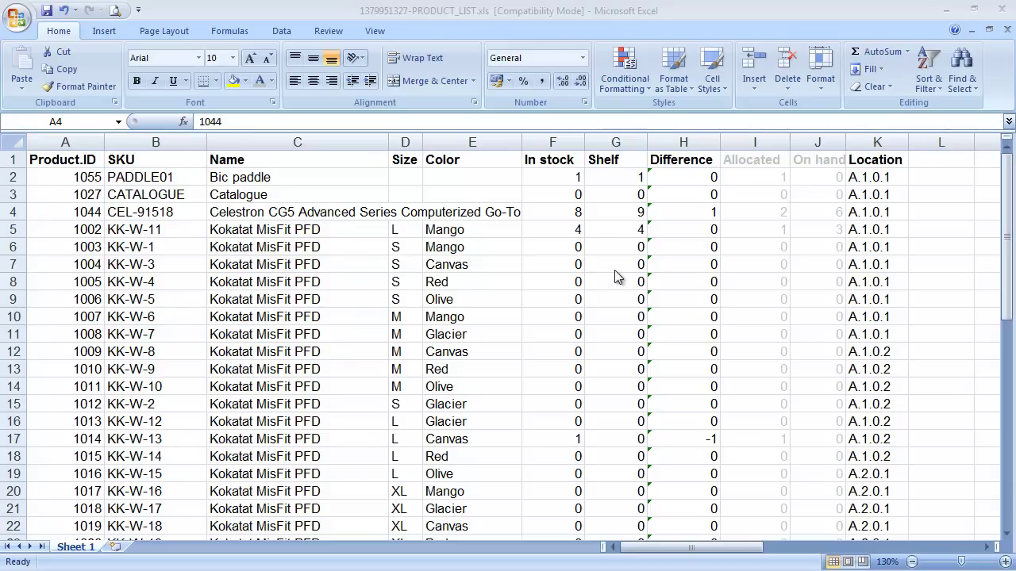
left_click(616, 177)
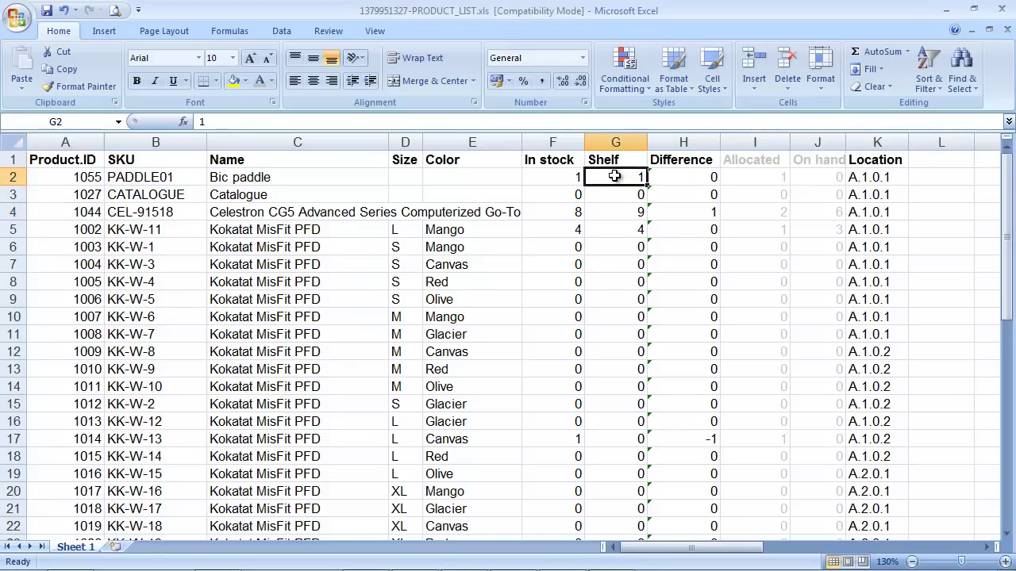
left_click(616, 193)
left_click(617, 212)
left_click(615, 230)
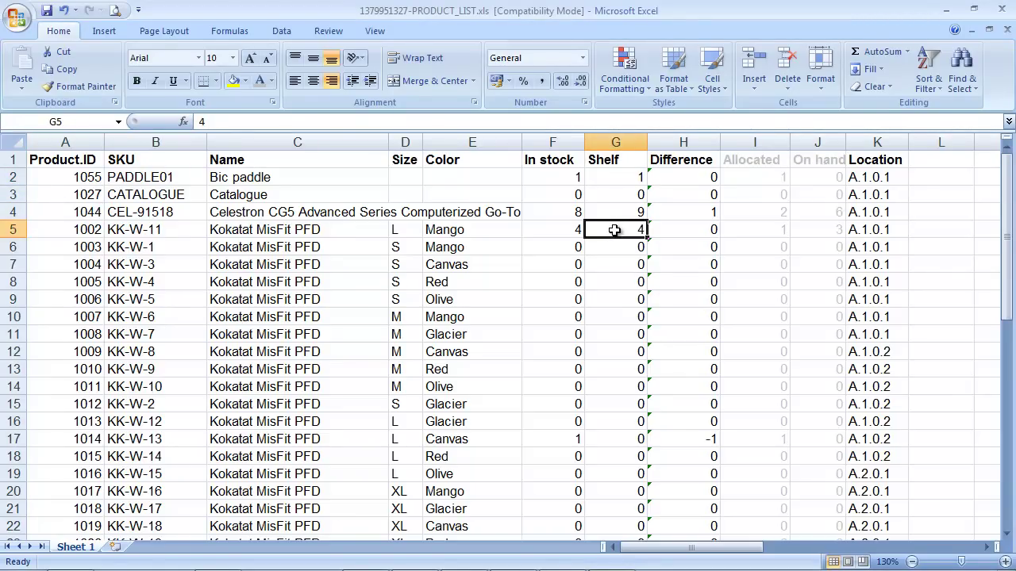
left_click(675, 177)
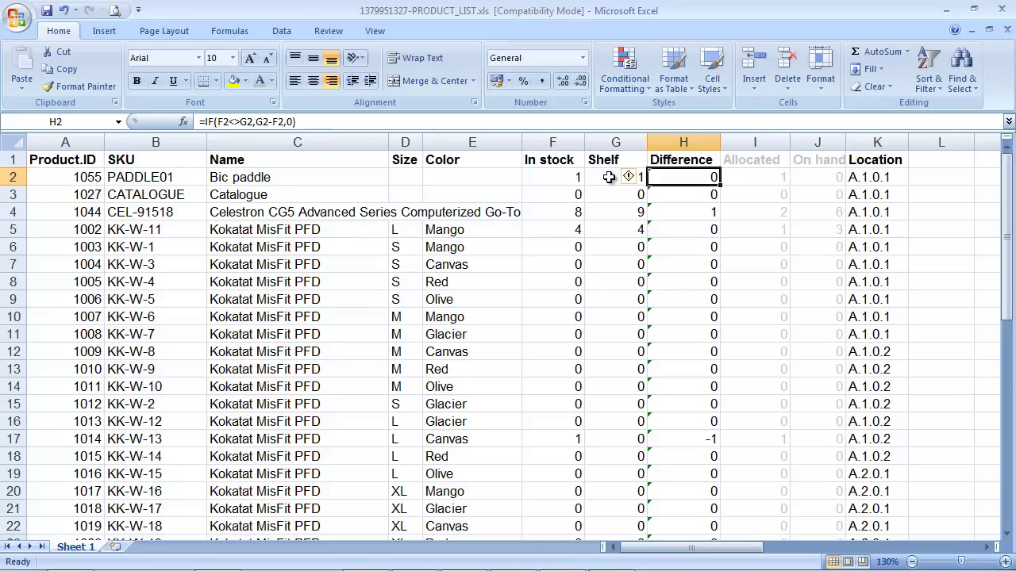
left_click_drag(567, 213, 652, 212)
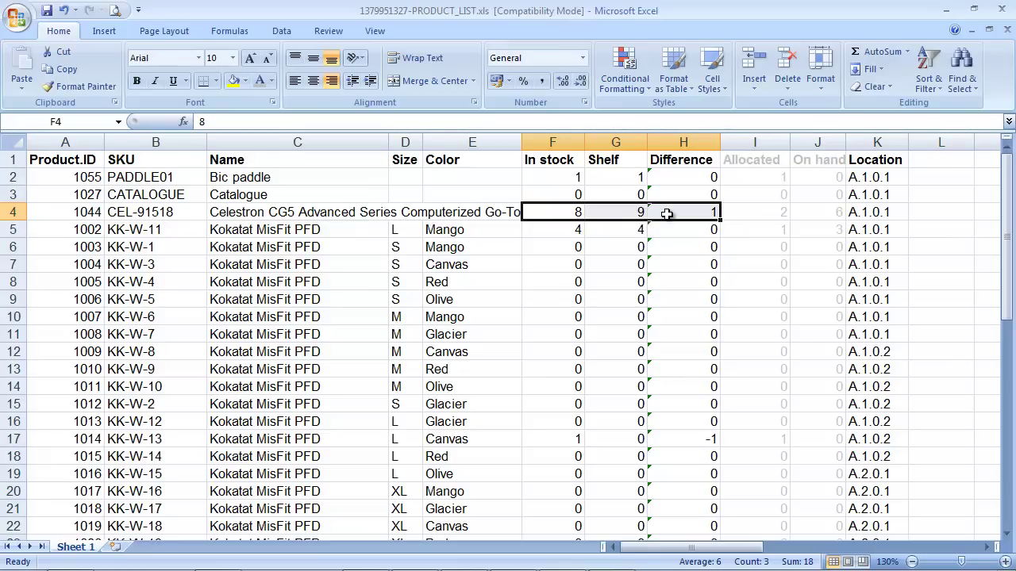
left_click_drag(554, 439, 667, 441)
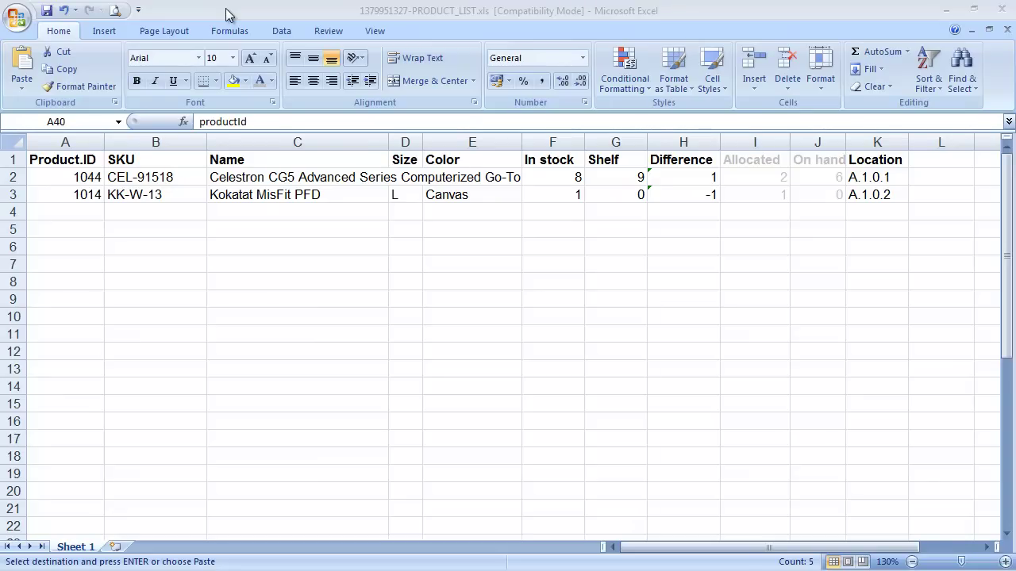
Paste the productId, SKU, Quantity, Location, Item cost price header row into A6.
left_click(90, 246)
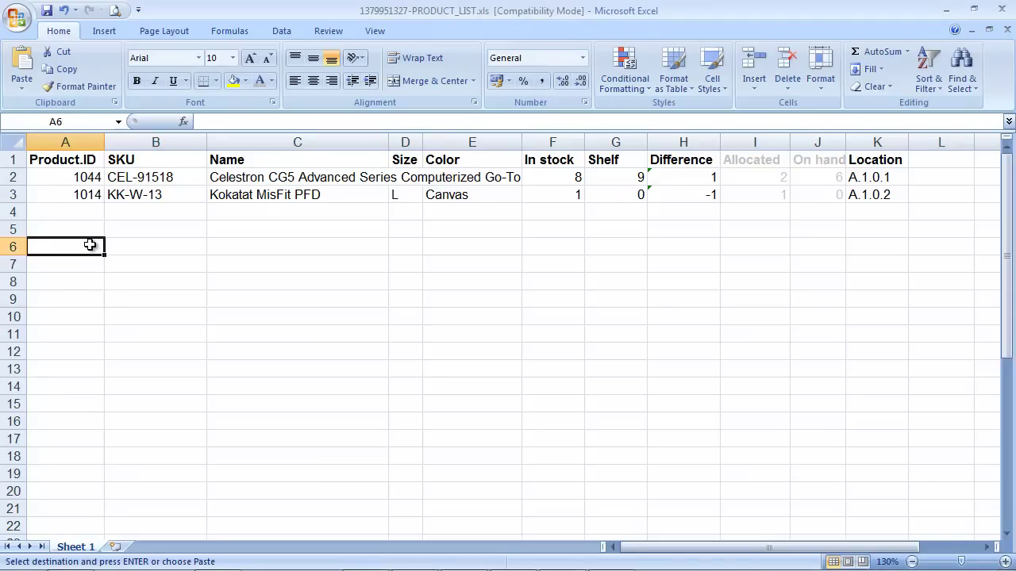
key("Return")
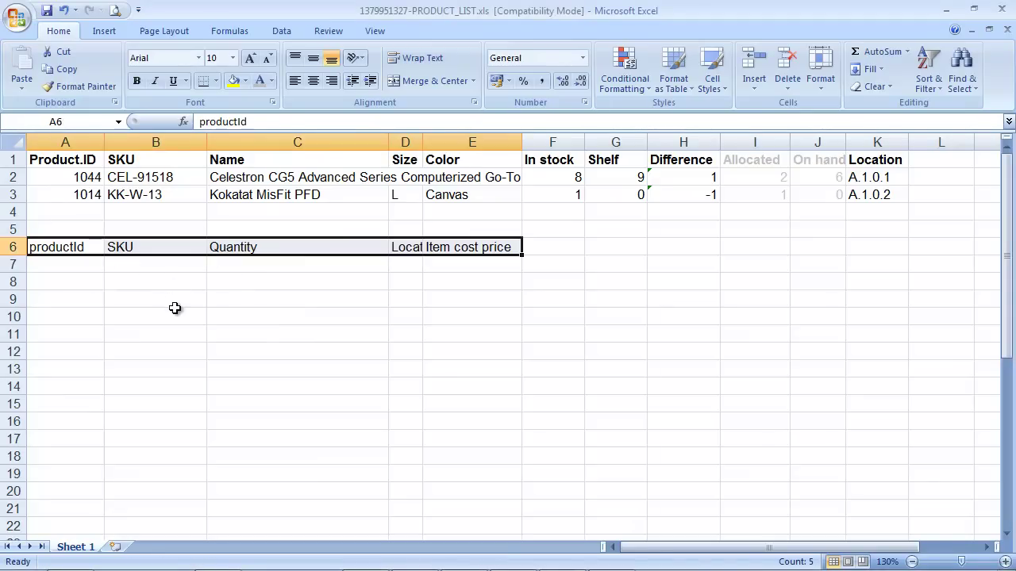
left_click(76, 249)
left_click(161, 247)
left_click(232, 249)
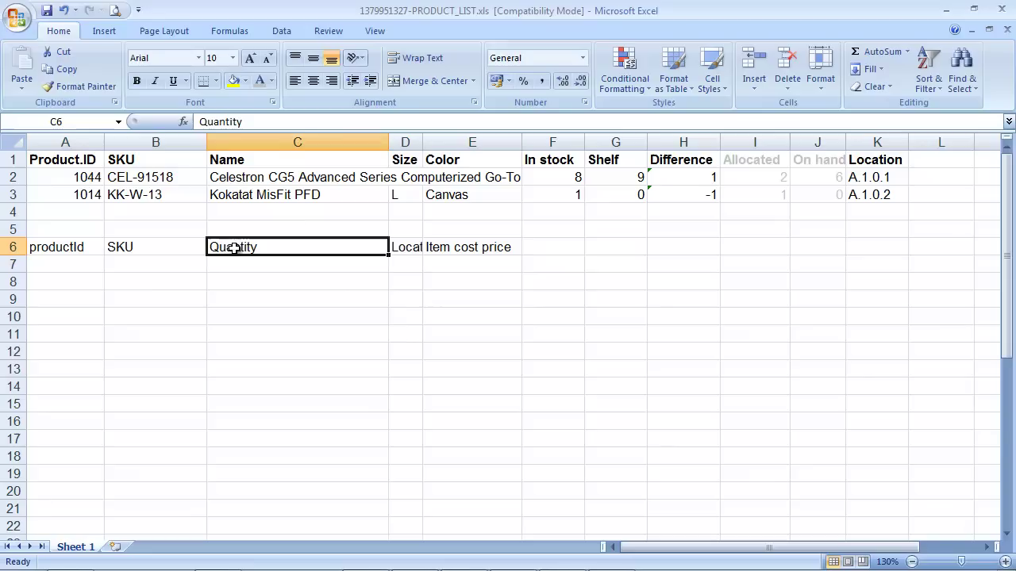
left_click(400, 249)
left_click(466, 249)
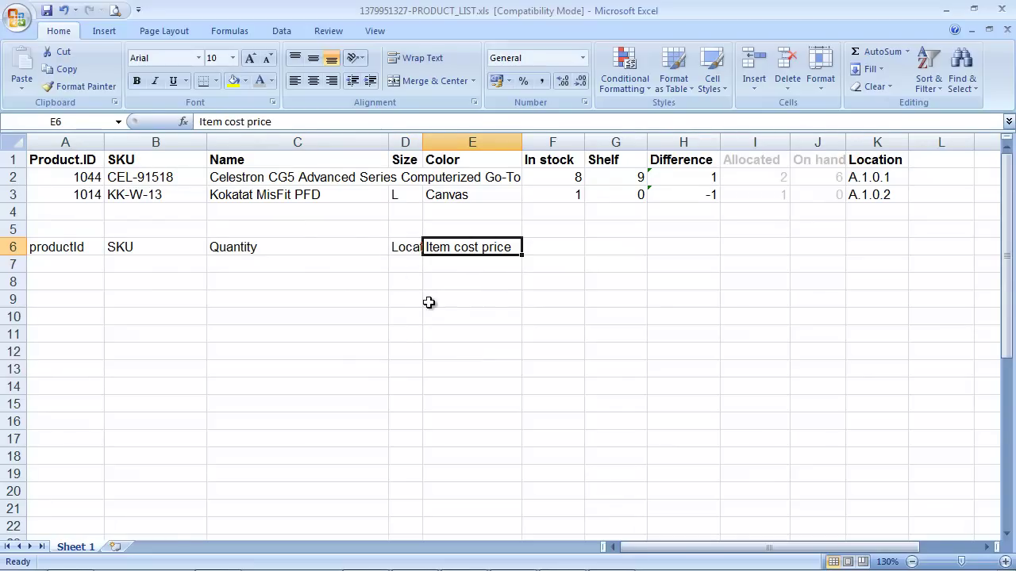
left_click(404, 249)
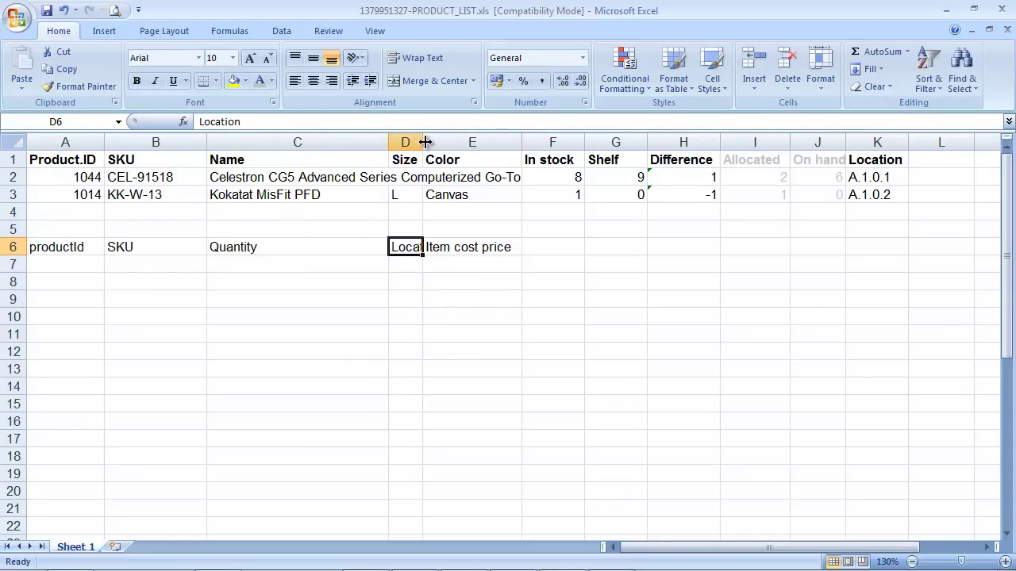
Widen column D and move both products' IDs and SKUs into the import rows.
left_click_drag(422, 141, 471, 141)
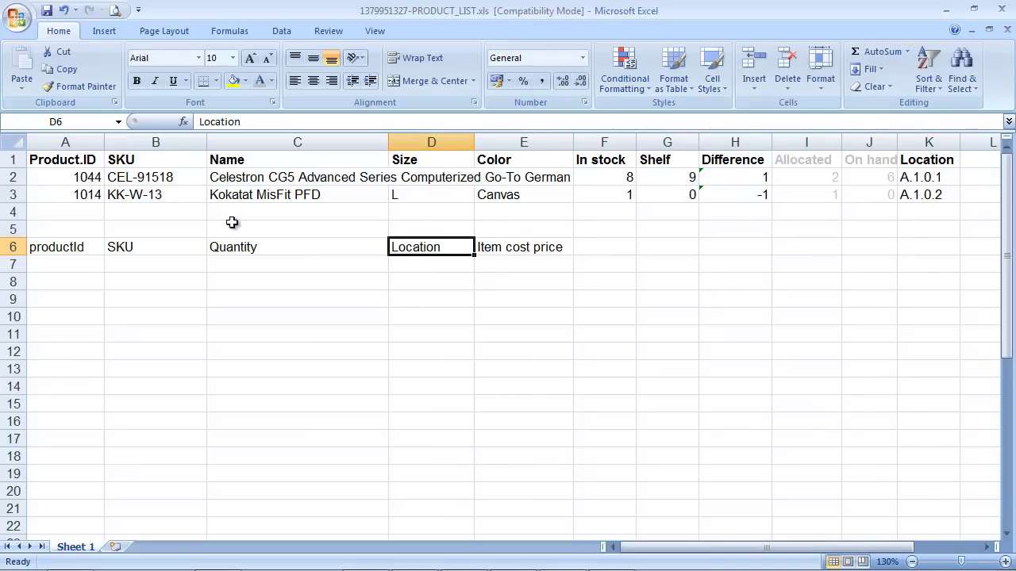
left_click_drag(89, 177, 135, 280)
left_click_drag(735, 176, 736, 193)
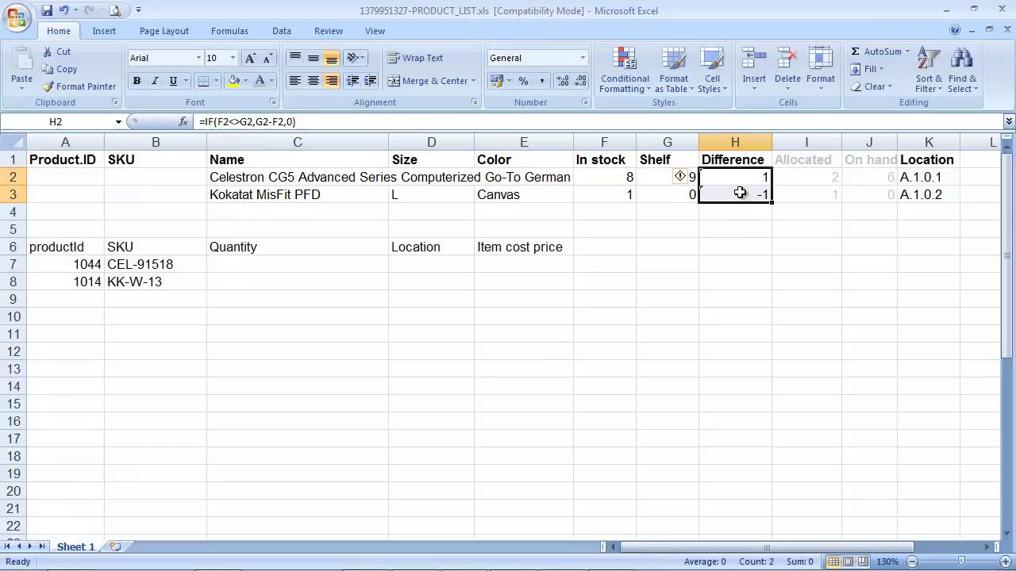
Enter quantities 1 and -1 for products 1044 and 1014.
left_click(338, 265)
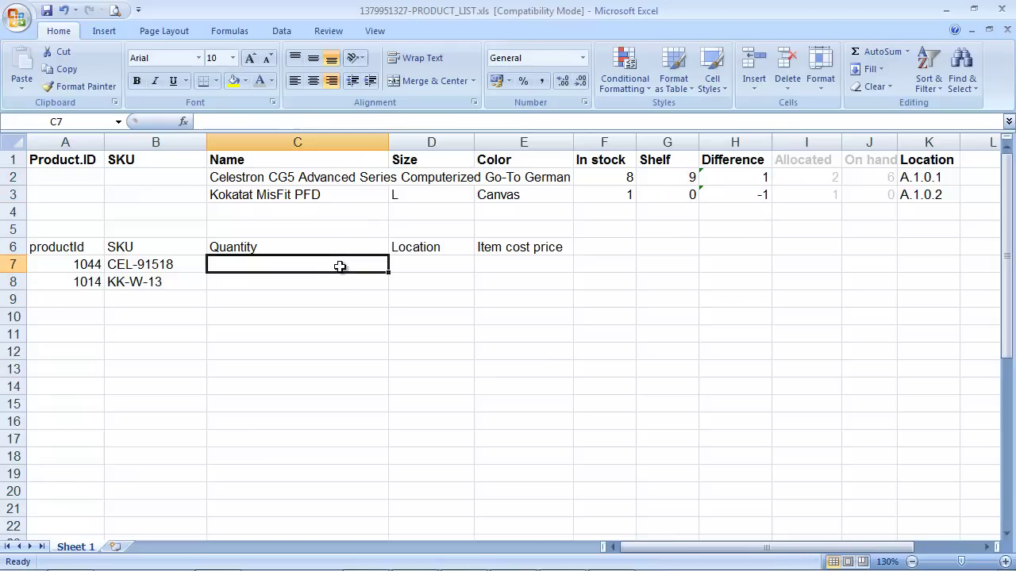
type("1")
left_click(338, 284)
type("-1")
key("Tab")
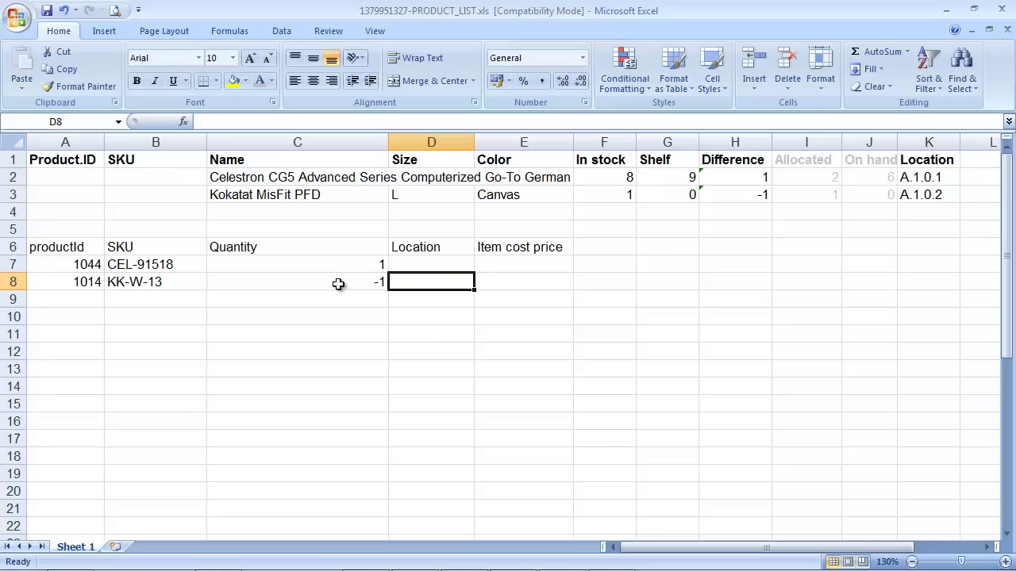
left_click(419, 269)
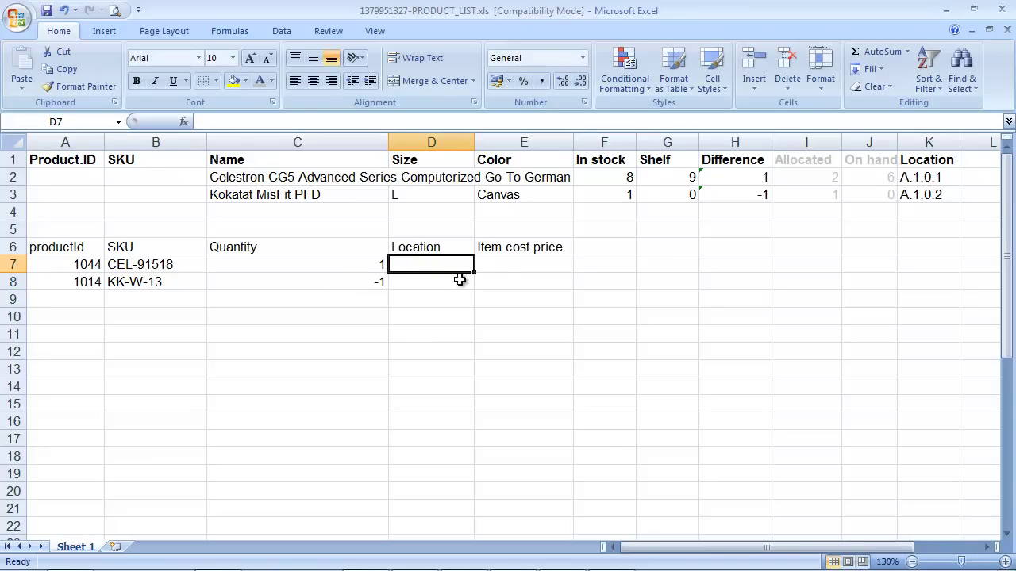
left_click_drag(495, 265, 500, 279)
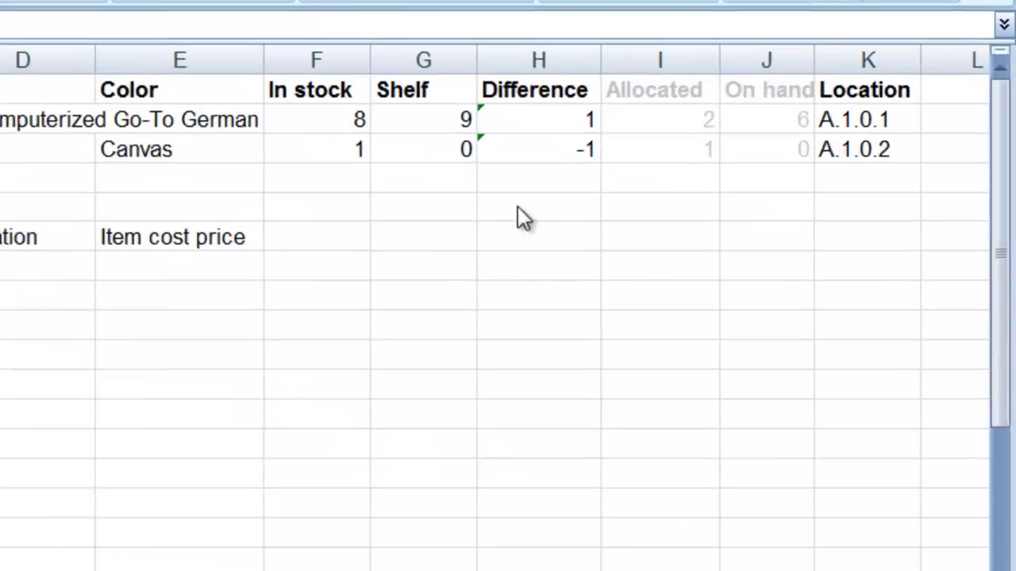
Review the Canvas row's In stock, Shelf 0, difference -1, Allocated 1 and On hand 0.
left_click(287, 144)
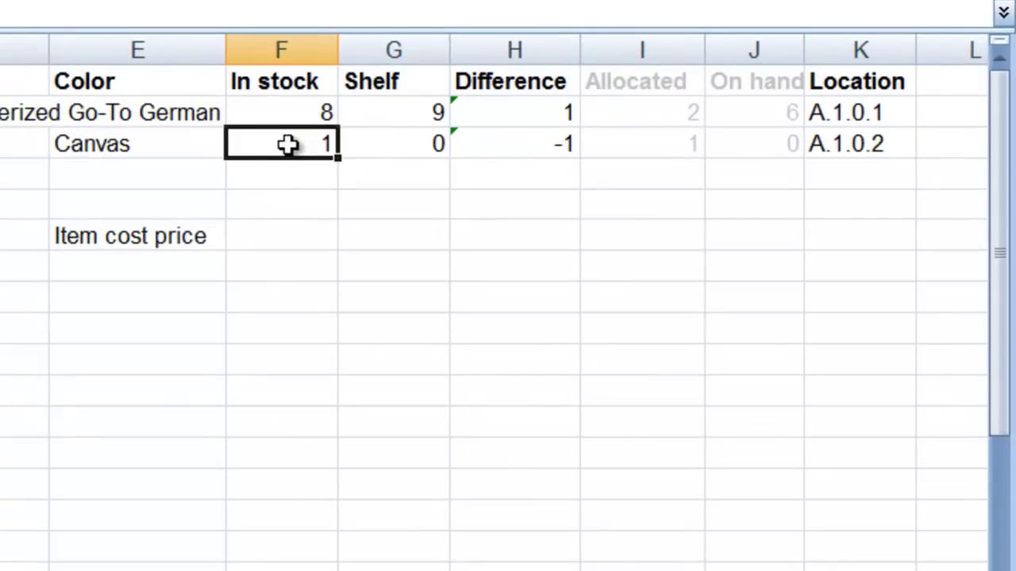
left_click(616, 147)
left_click(752, 150)
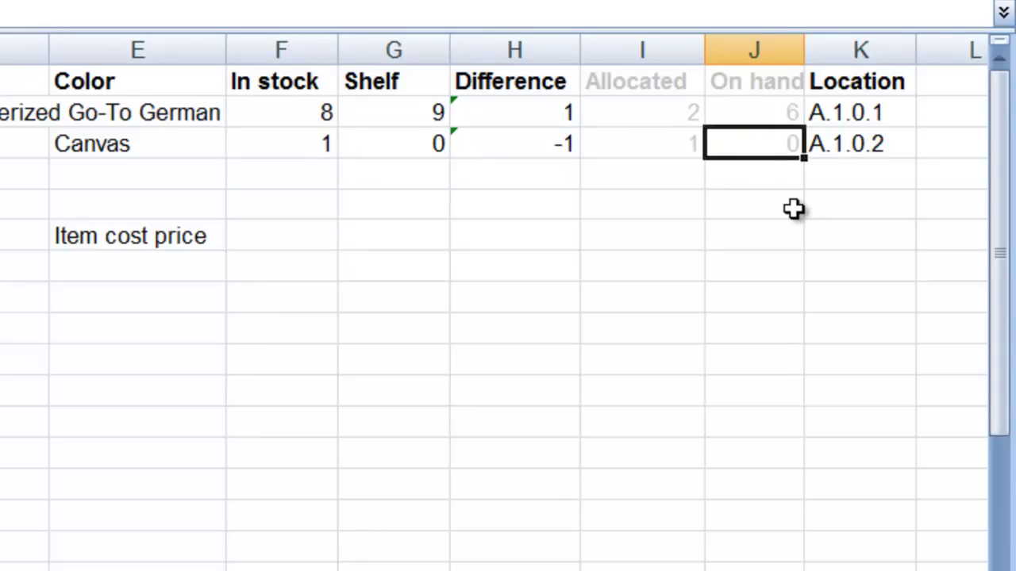
left_click(377, 142)
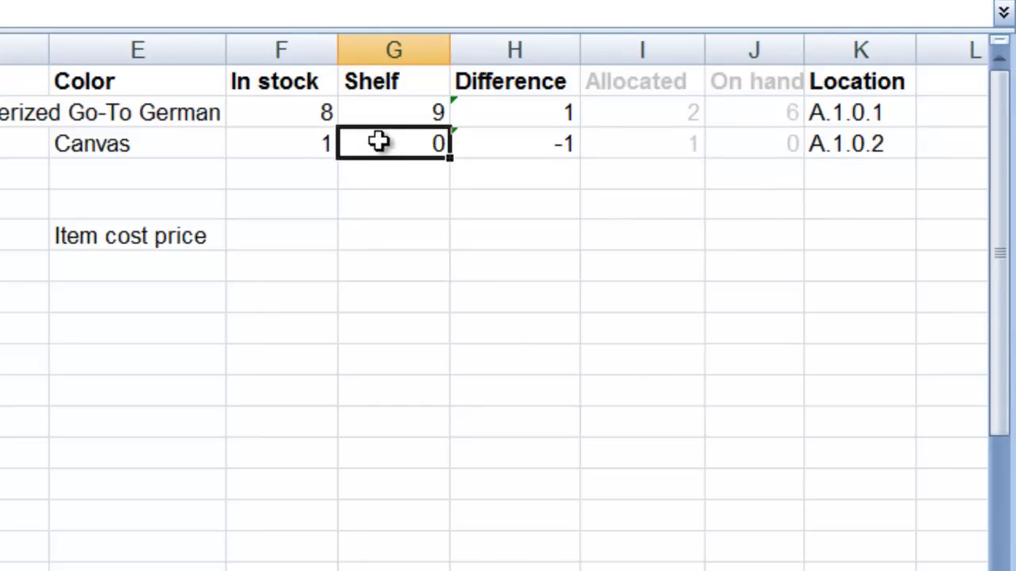
left_click(546, 139)
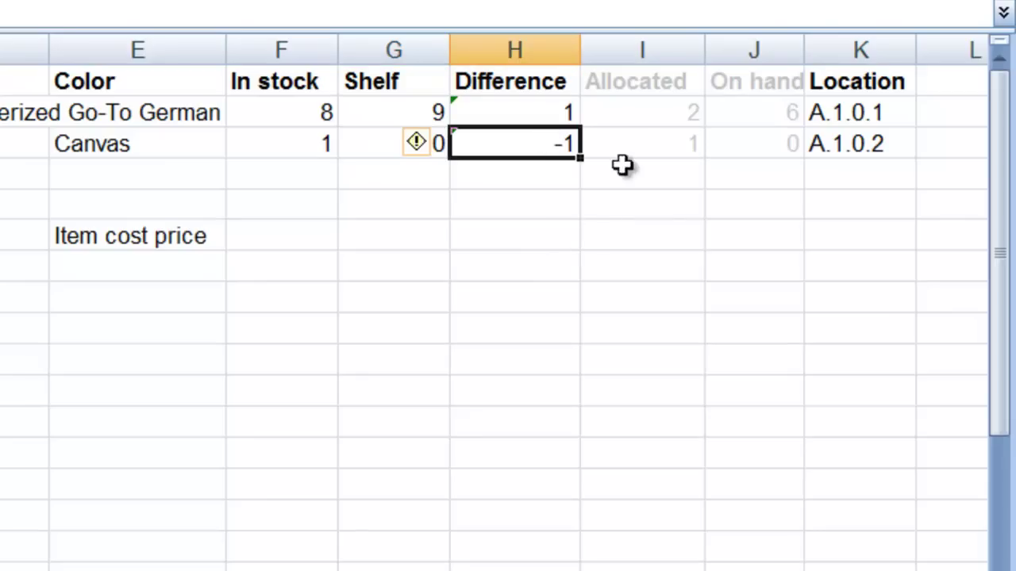
left_click(629, 141)
left_click(743, 148)
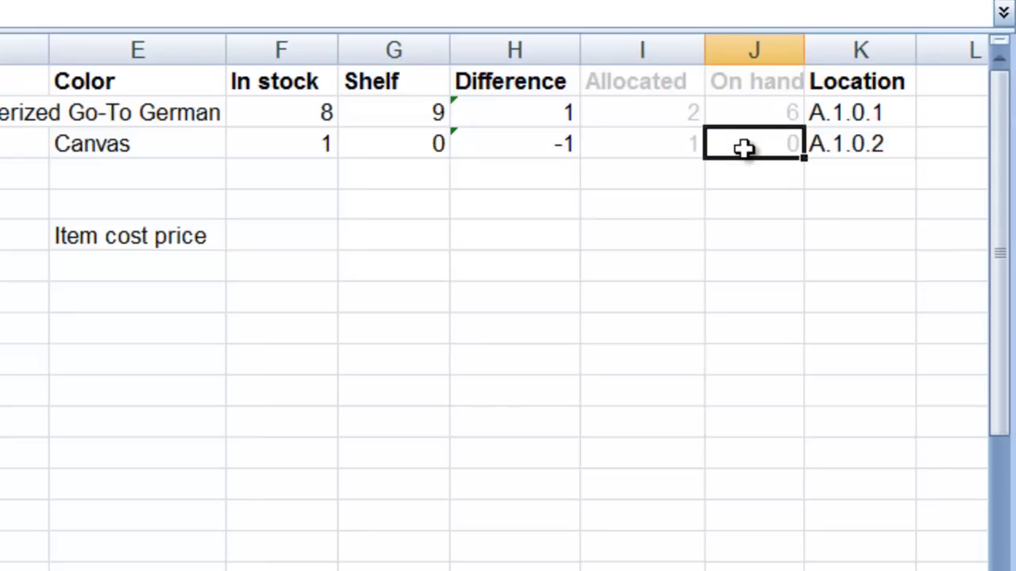
Set both Allocated values to 0 and On hand to 8 and 1.
left_click(669, 41)
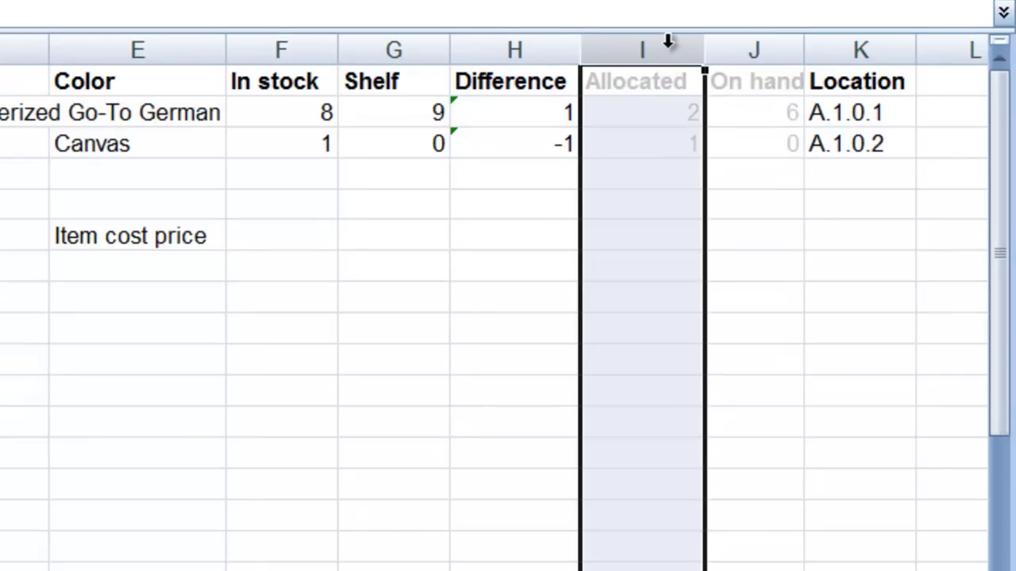
left_click(665, 112)
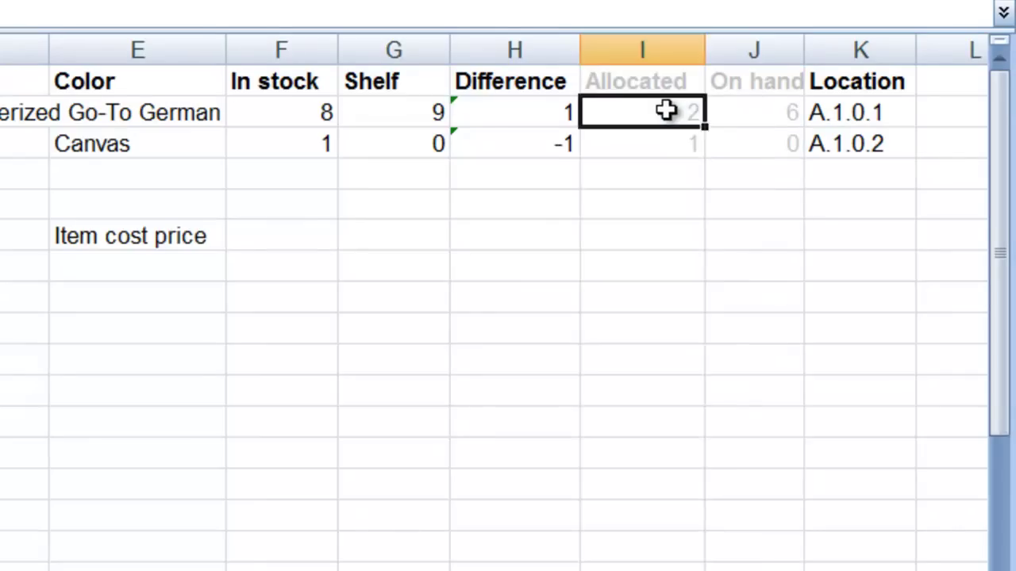
left_click(673, 138)
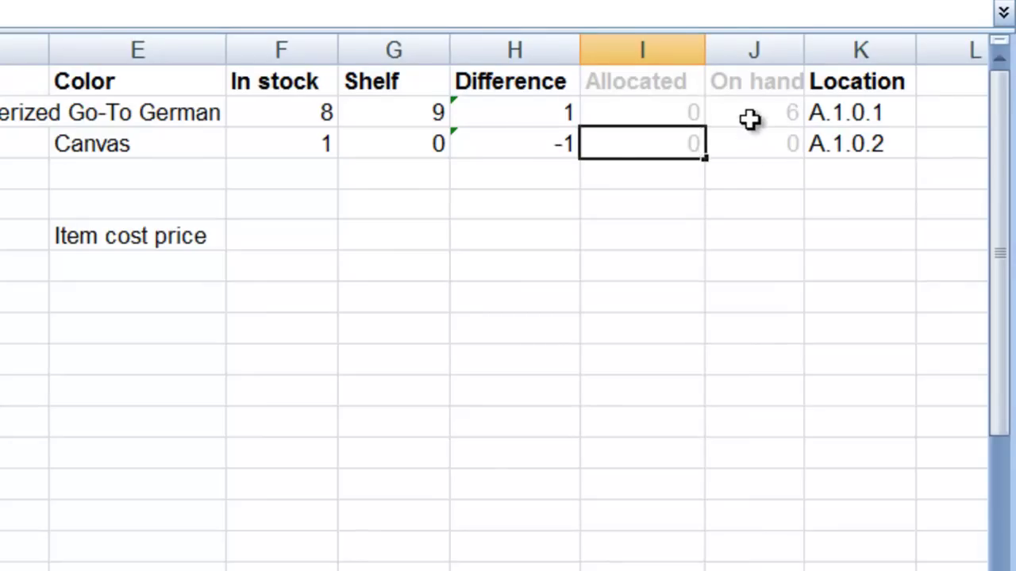
left_click(750, 118)
left_click(760, 145)
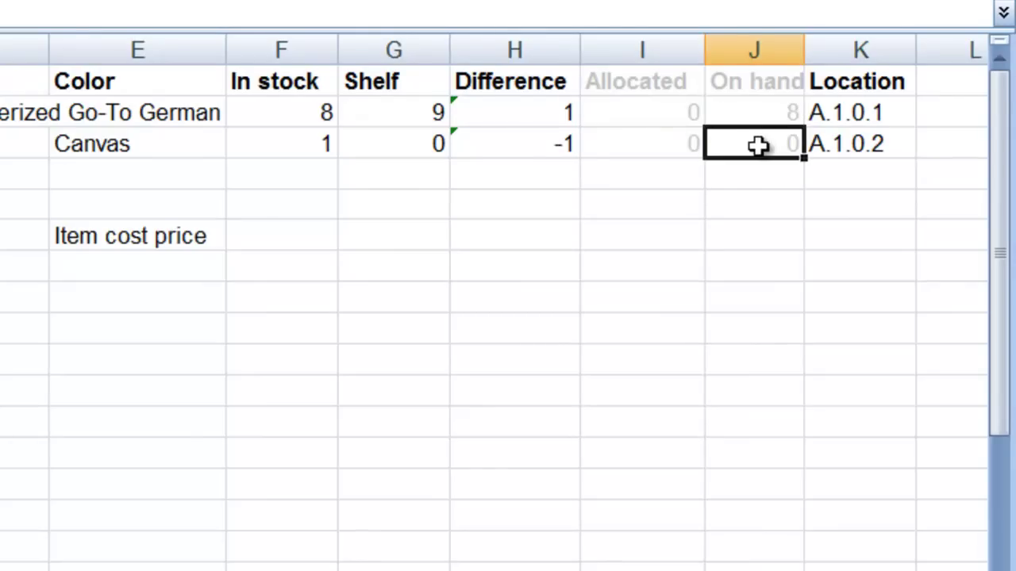
left_click(817, 147)
left_click(768, 152)
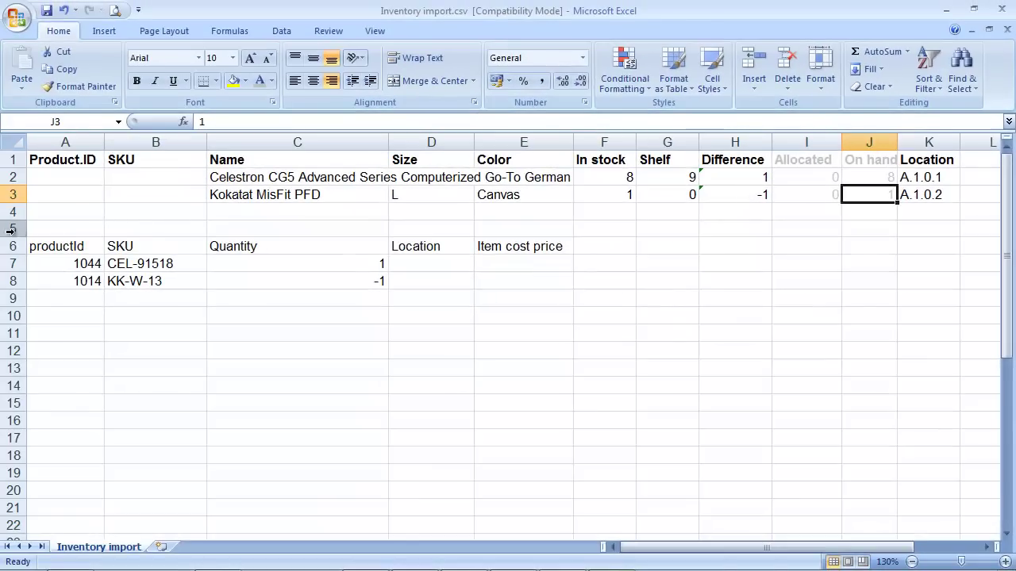
Delete sheet rows 1 to 5 so the productId headers sit in row 1.
left_click_drag(14, 228, 14, 159)
right_click(13, 159)
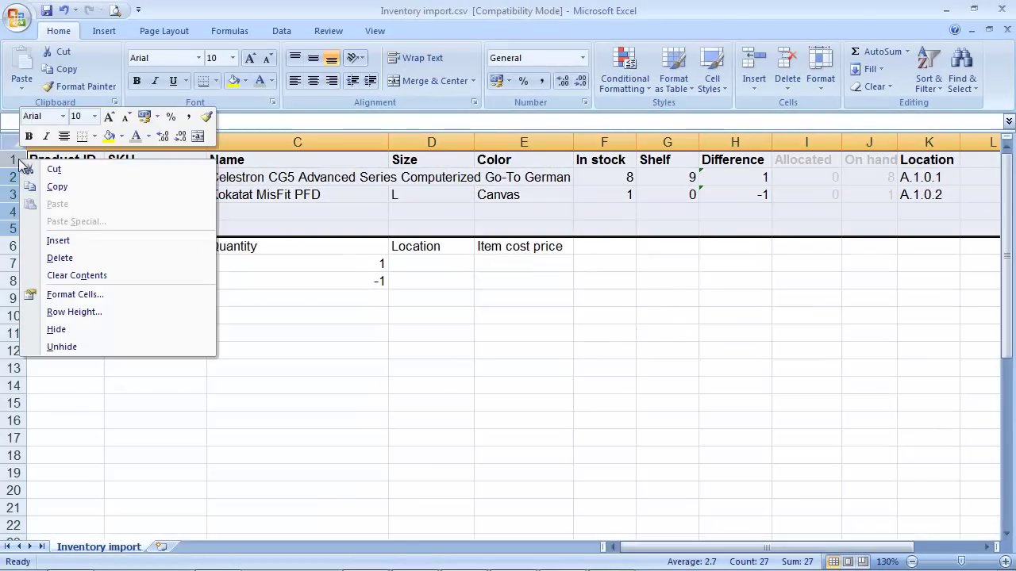
left_click(67, 259)
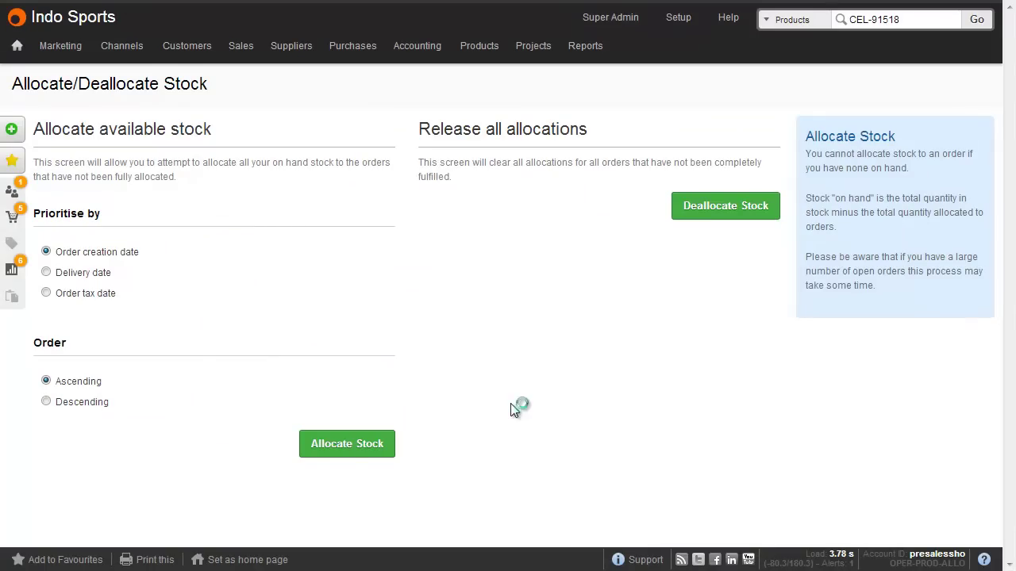
Deallocate all stock under Release all allocations on the Allocate/Deallocate Stock page.
mouse_move(476, 54)
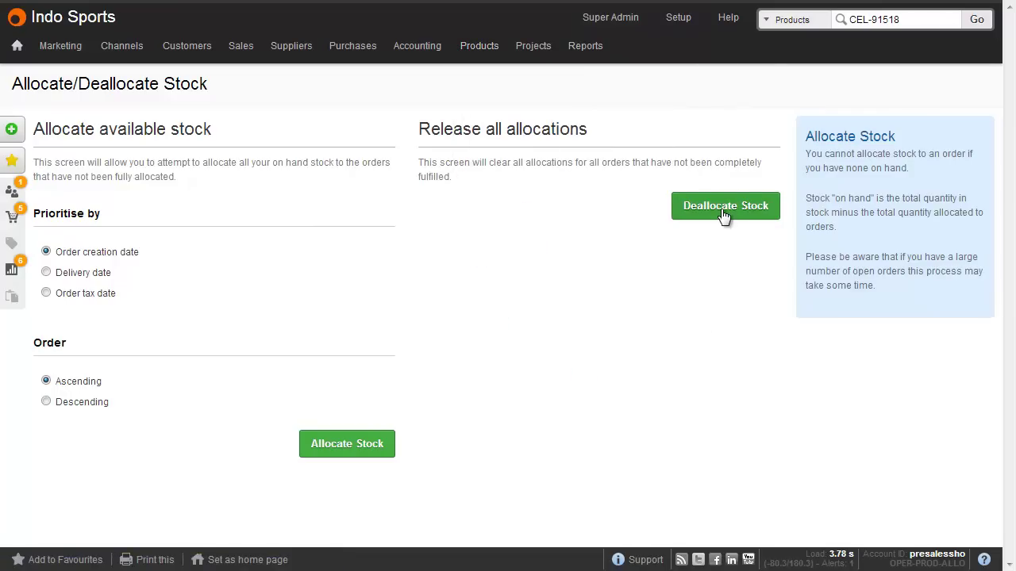
left_click(724, 215)
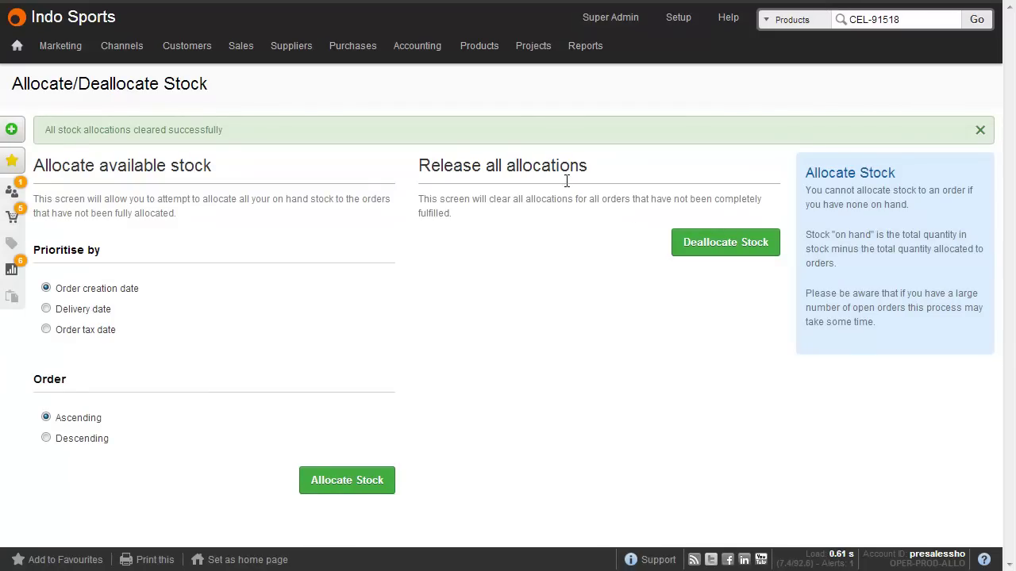
mouse_move(483, 49)
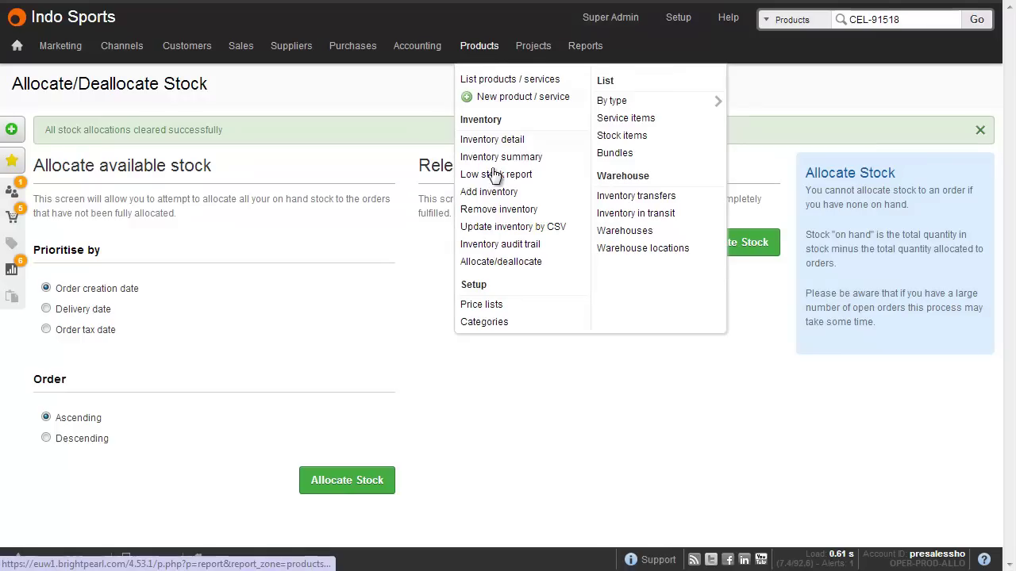
Set the CSV update to add/remove quantities in Main warehouse, confirming zero cost prices with 'ALLOW'.
left_click(494, 230)
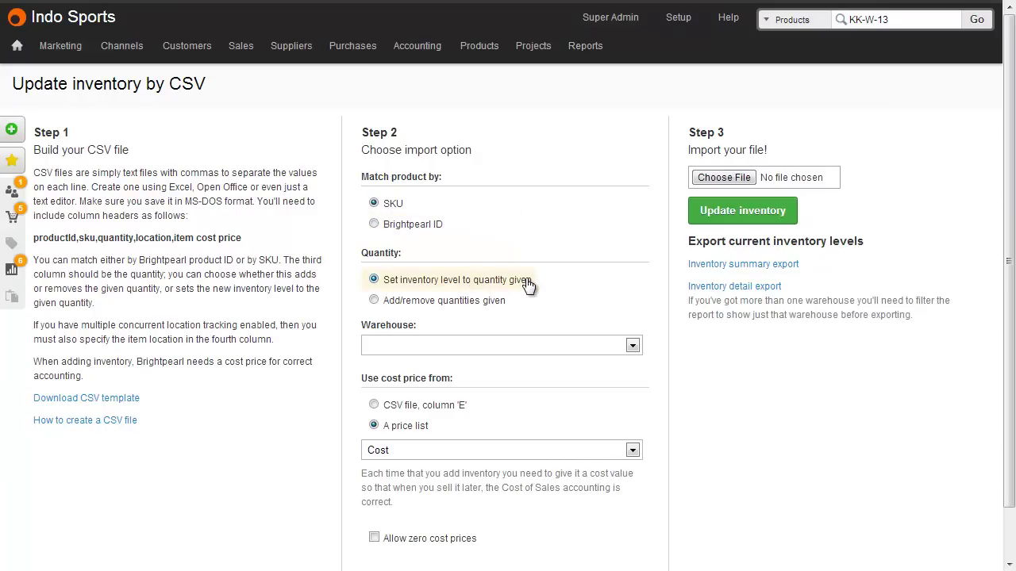
left_click(481, 307)
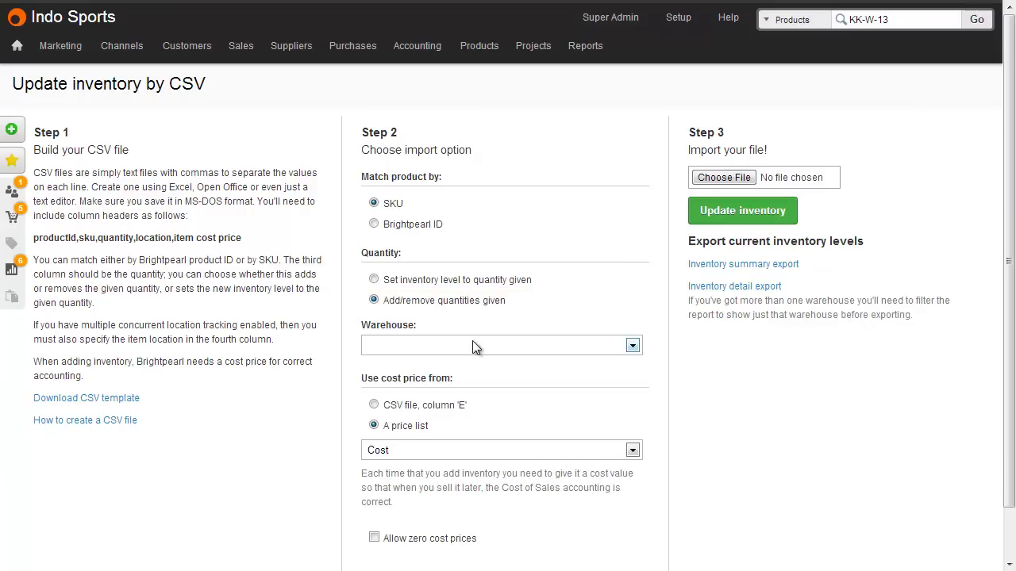
left_click(473, 345)
left_click(477, 388)
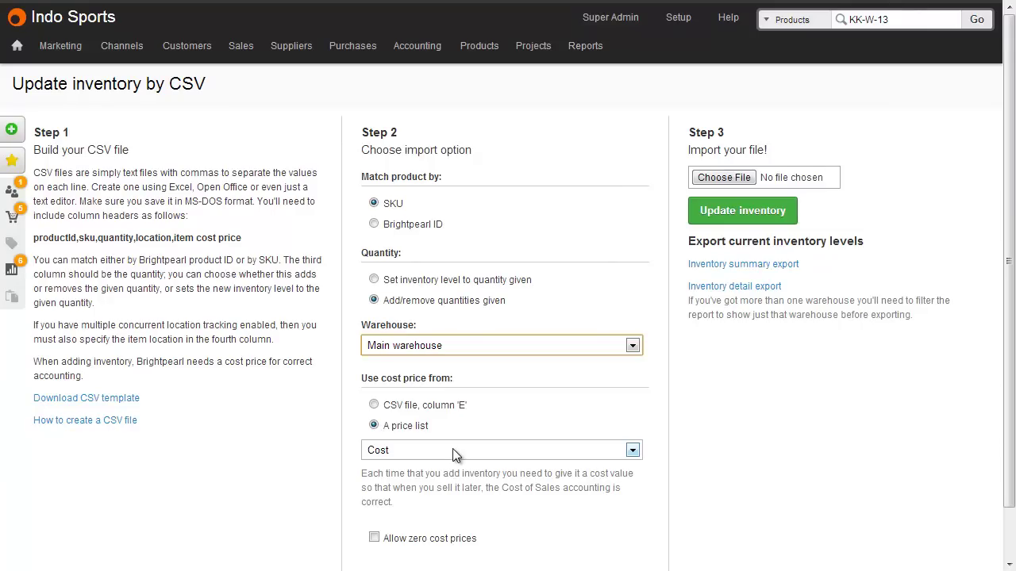
left_click(442, 540)
type("ALLOW")
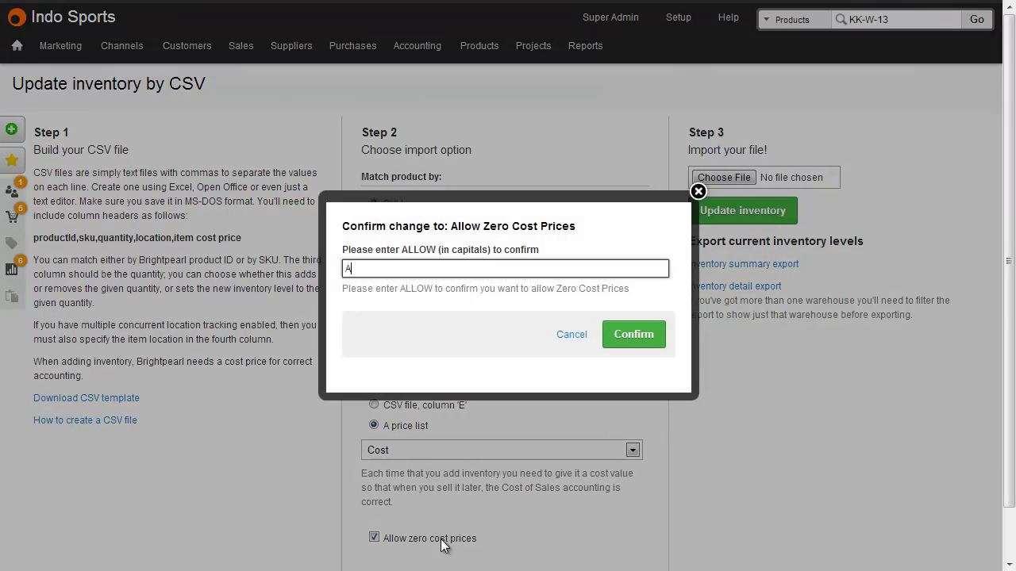
left_click(633, 334)
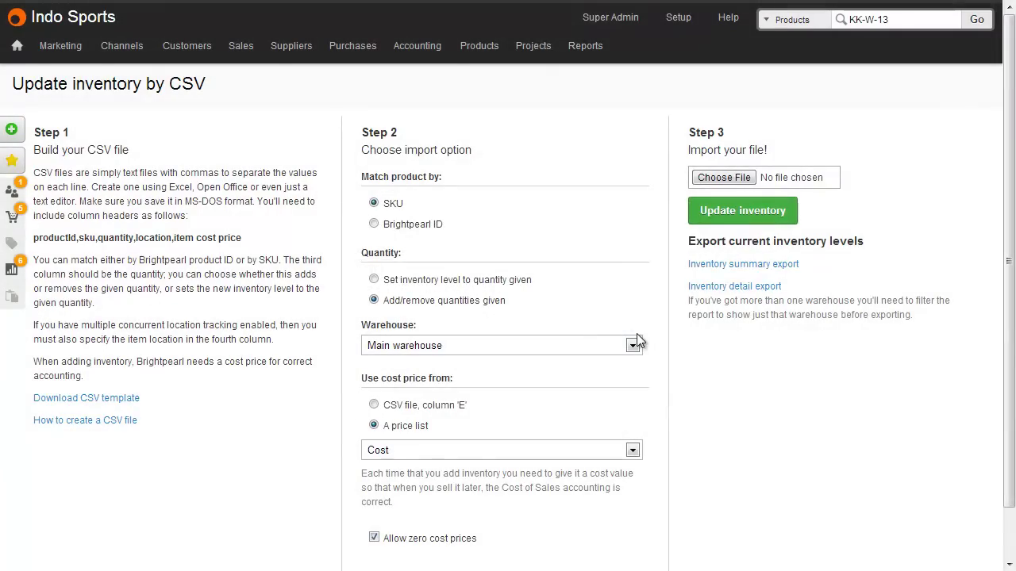
Import Inventory import.csv to update stock levels, accepting the add/remove quantities warning.
left_click(719, 178)
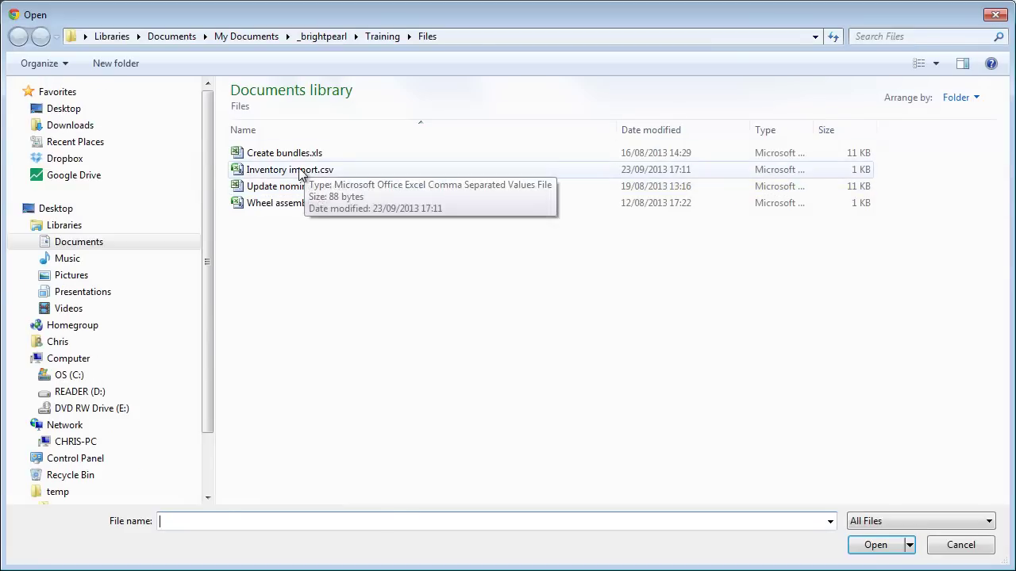
double_click(290, 169)
left_click(732, 213)
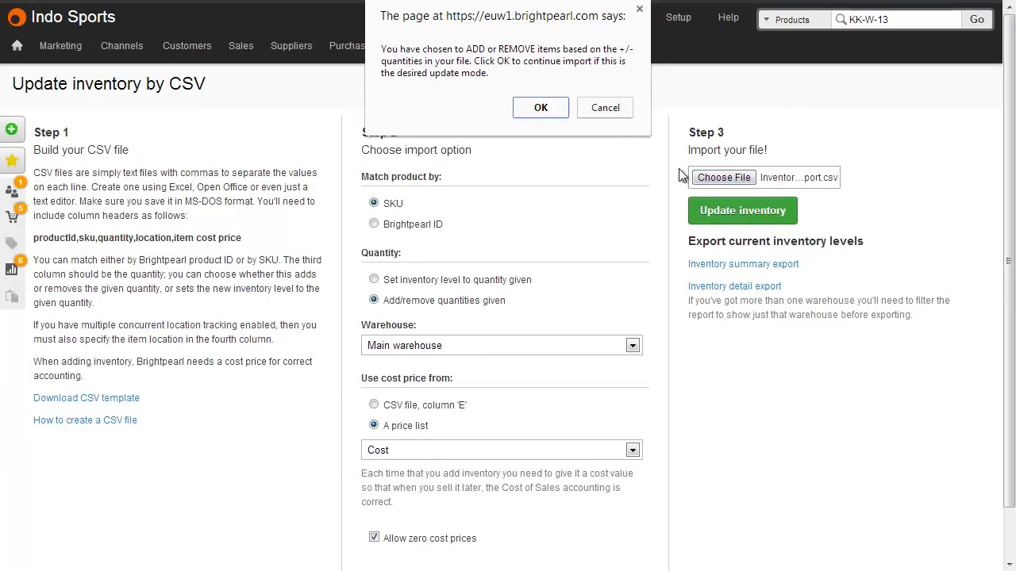
left_click(548, 101)
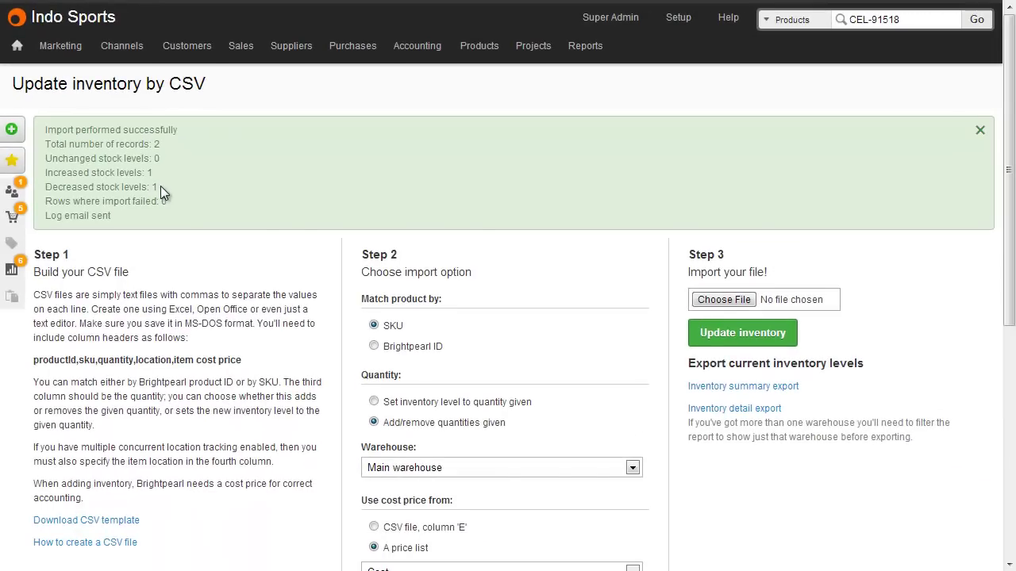
Review the stock update results, checking the full import report and the failed rows report.
scroll(160, 191, "down", 5)
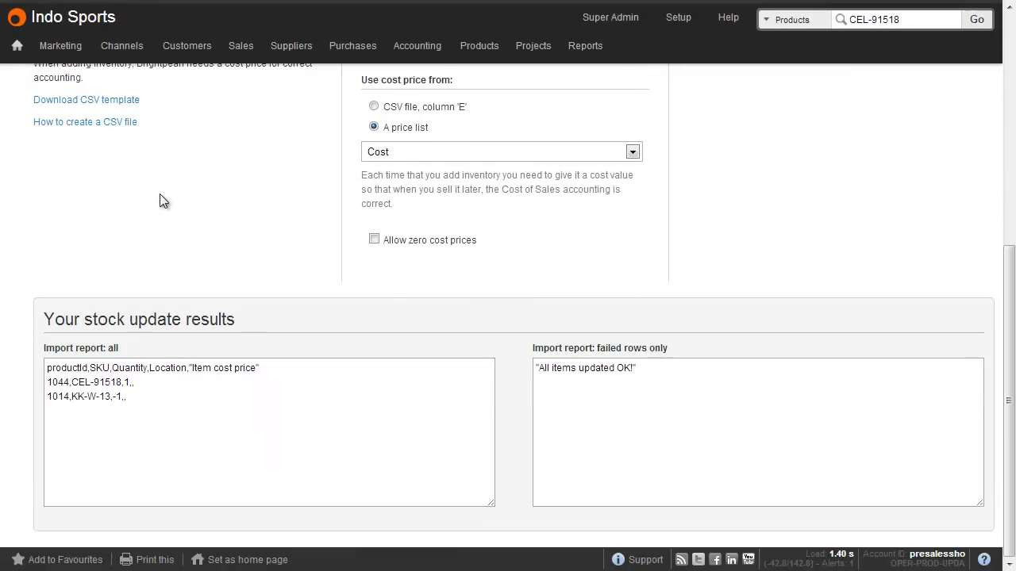
left_click(157, 383)
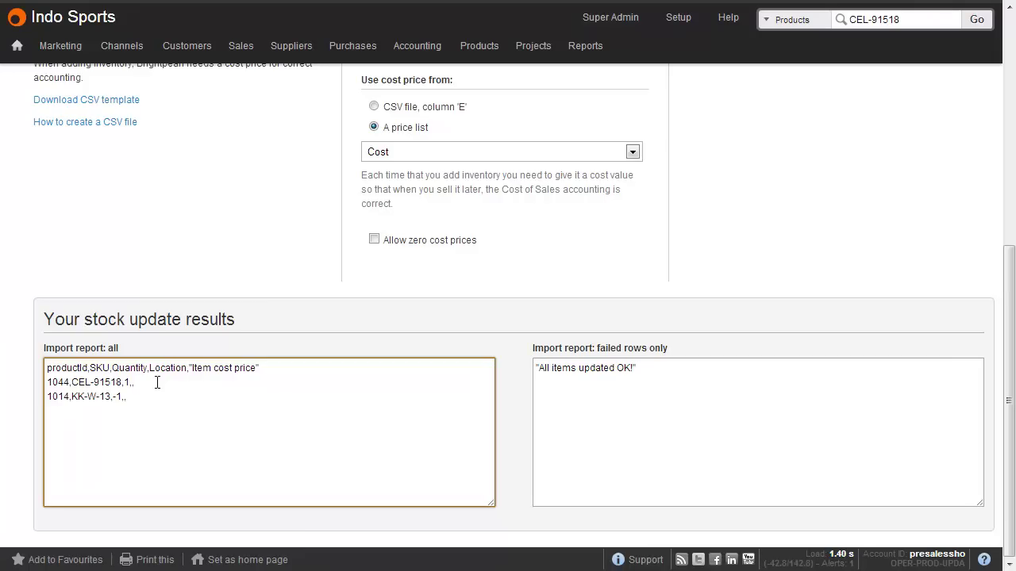
left_click(638, 406)
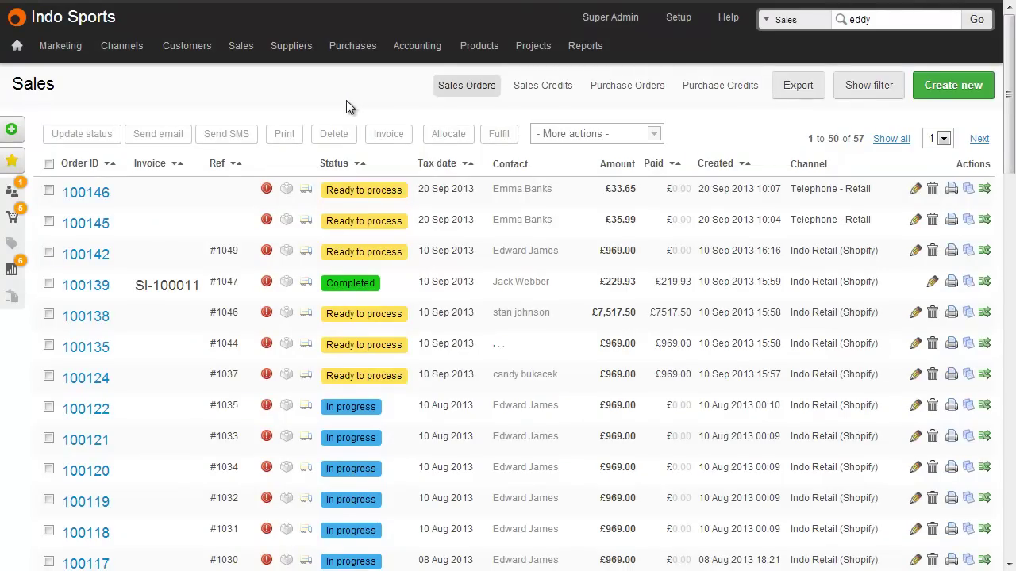
Select all 50 listed sales orders and run a batch stock allocation on them.
left_click(48, 164)
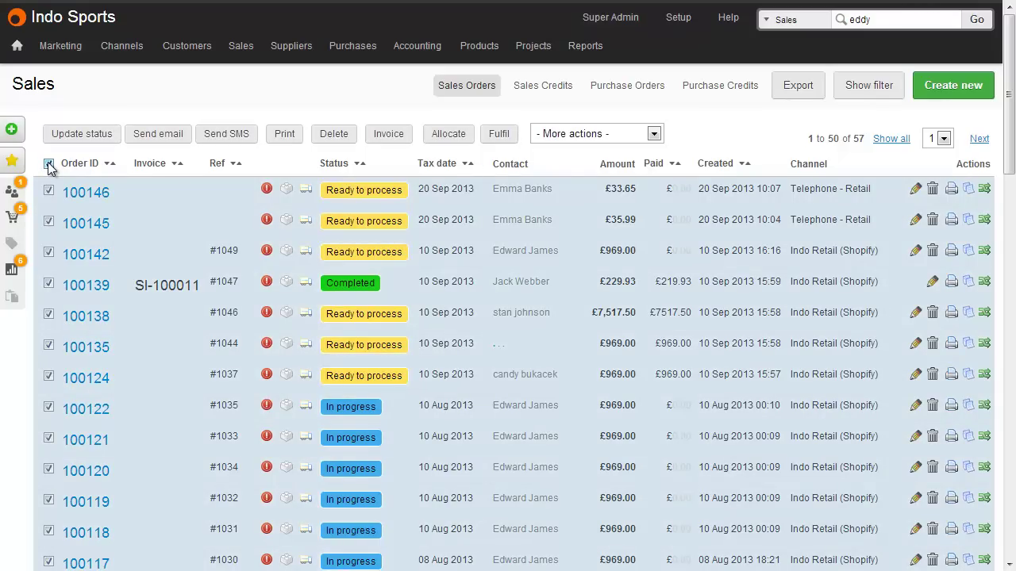
left_click(448, 137)
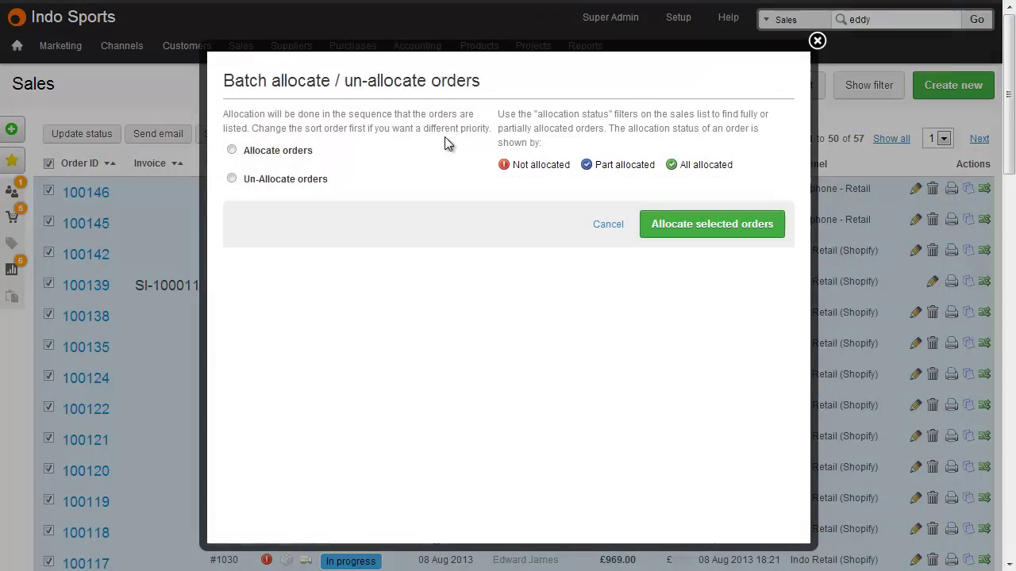
left_click(279, 153)
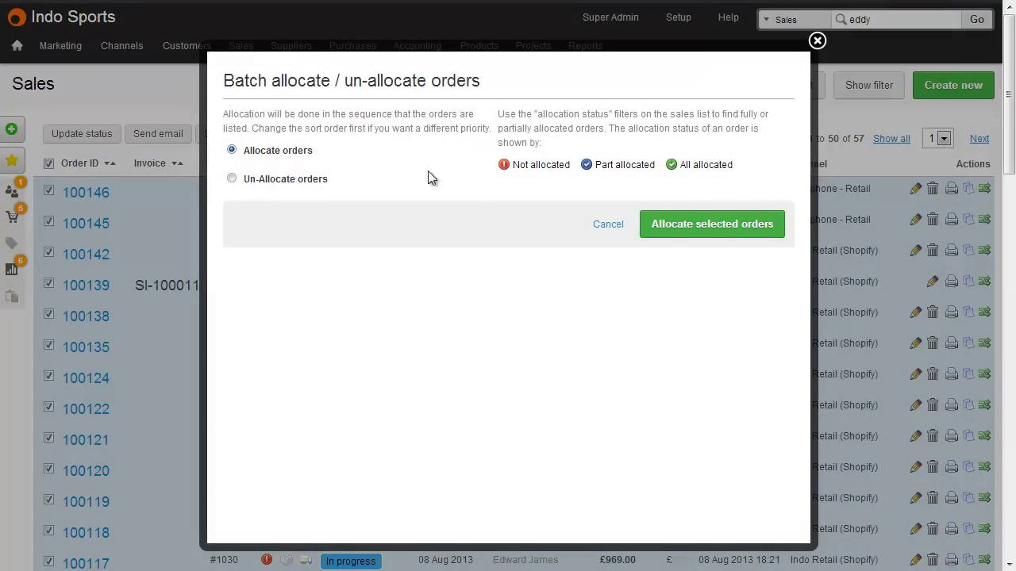
left_click(709, 226)
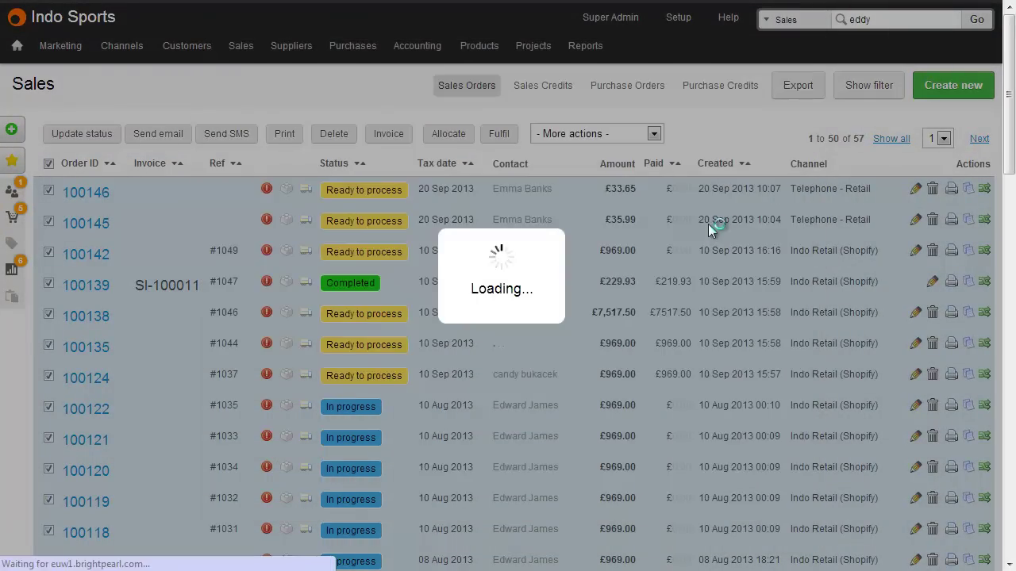